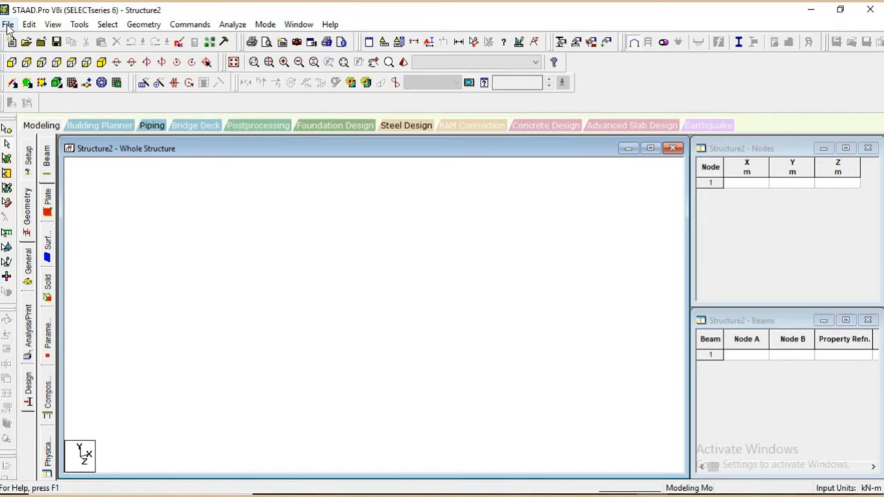
# - Start a new Space model with the file name "Deflected shape1"
pyautogui.click(7, 25)
pyautogui.click(21, 37)
pyautogui.click(307, 149)
pyautogui.doubleClick(491, 167)
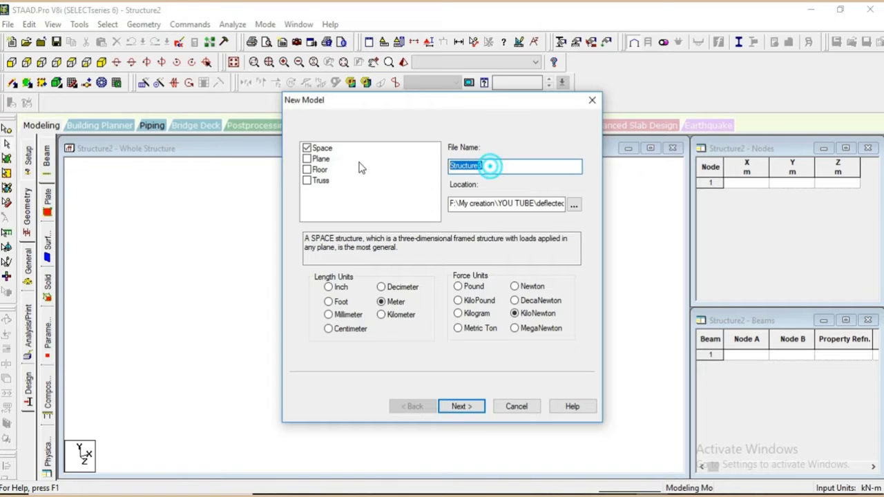
pyautogui.write('Deflected shap')
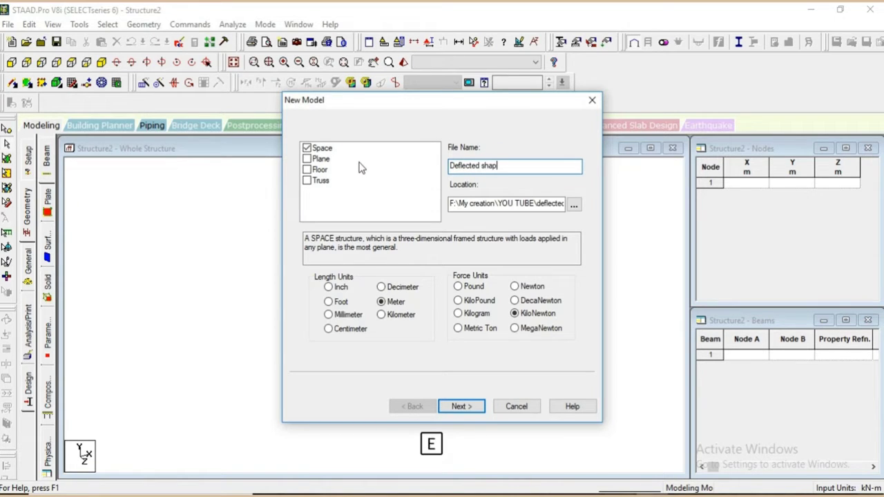
pyautogui.write('e1')
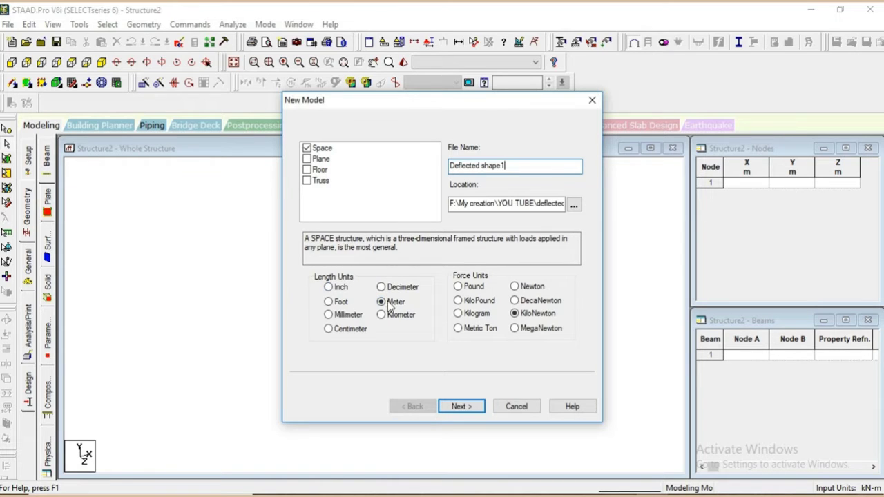
# - Finish the new model setup with the Add Beam option and dismiss the snap grid
pyautogui.click(460, 406)
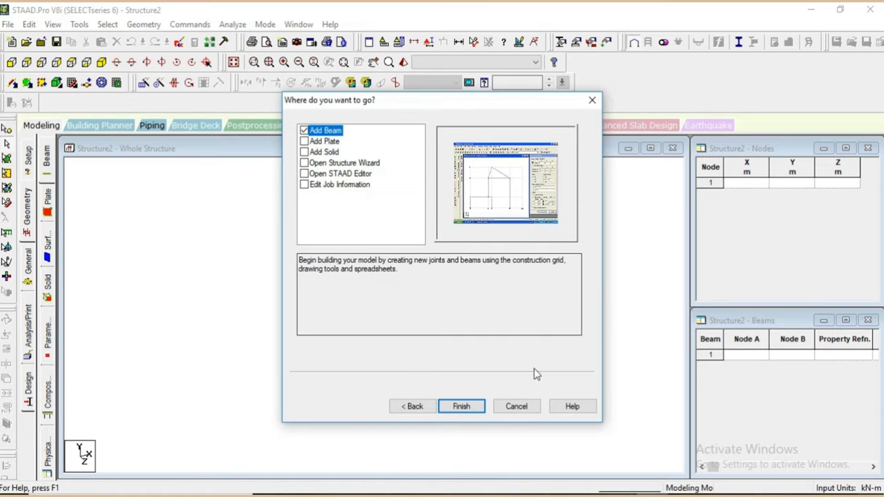
pyautogui.click(463, 407)
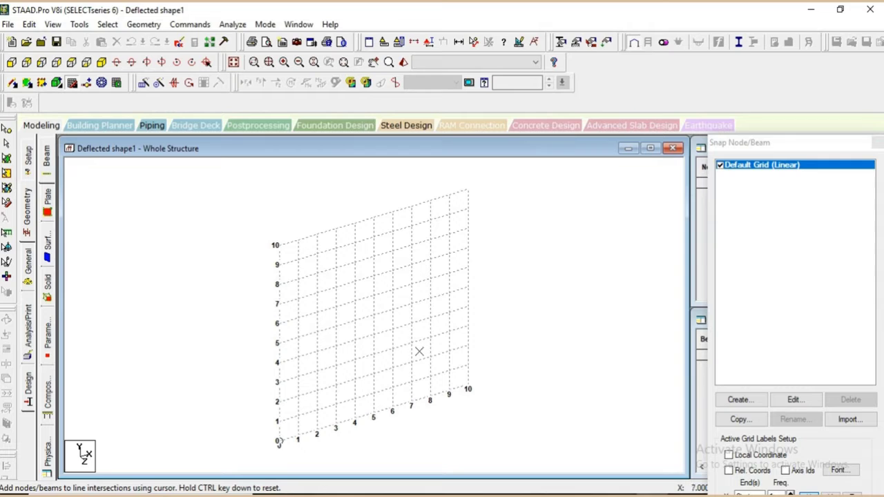
pyautogui.click(874, 143)
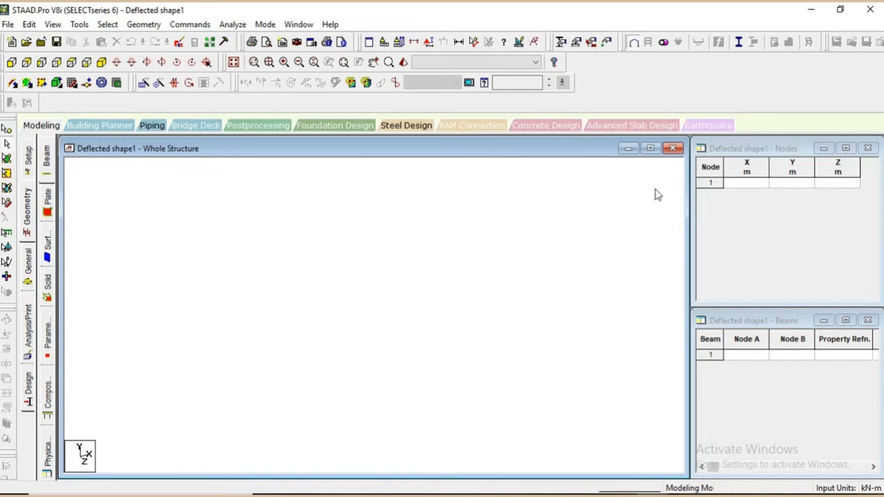
# - Enter the coordinates of nodes 1 and 2 at X = 0 m and X = 3 m, with Y and Z at 0
pyautogui.click(748, 184)
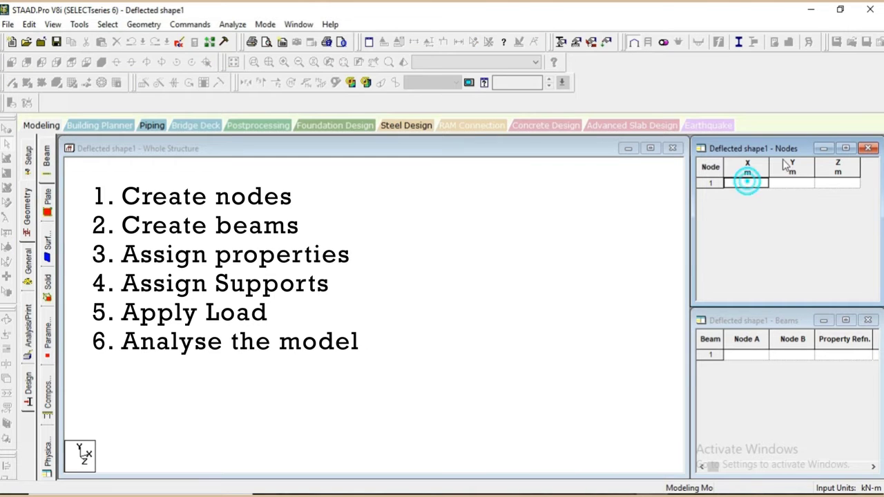
pyautogui.write('0')
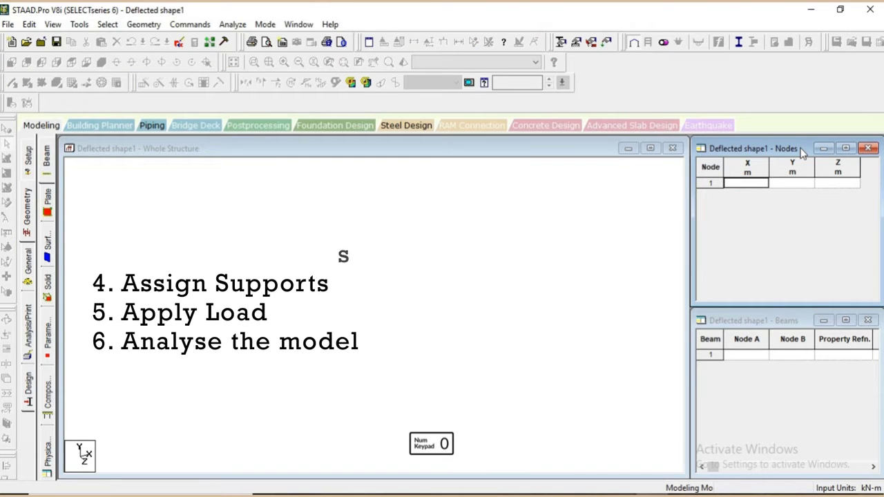
pyautogui.press('Return')
pyautogui.press('Return')
pyautogui.press('Return')
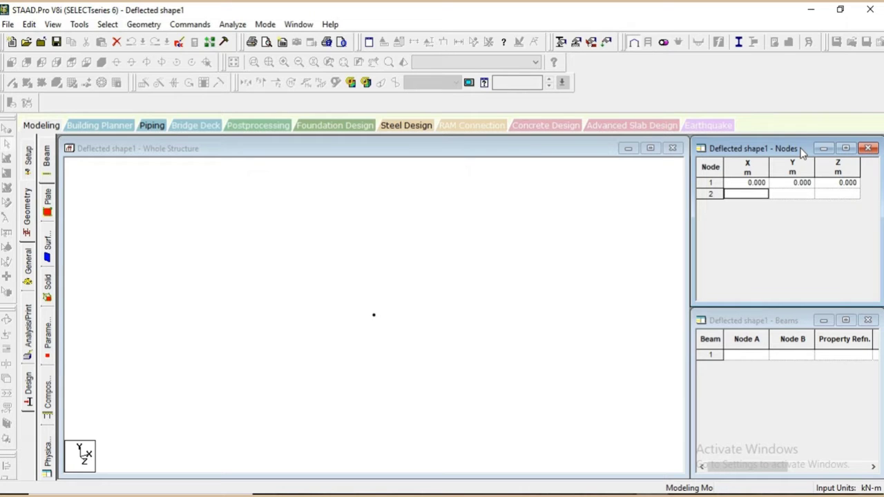
pyautogui.write('3')
pyautogui.press('Return')
pyautogui.press('Return')
pyautogui.press('Return')
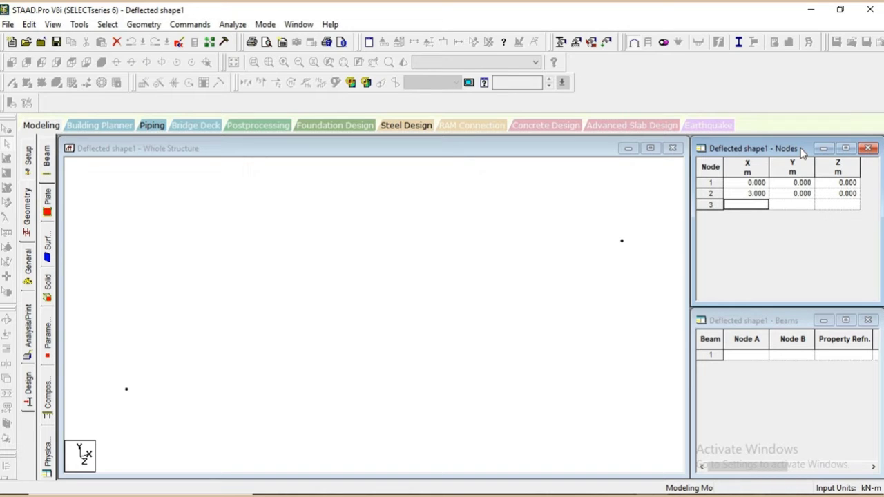
# - Enter the coordinates of nodes 3 and 4 at X = 6 m and X = 8 m, with Y and Z at 0
pyautogui.write('6')
pyautogui.press('Return')
pyautogui.press('Return')
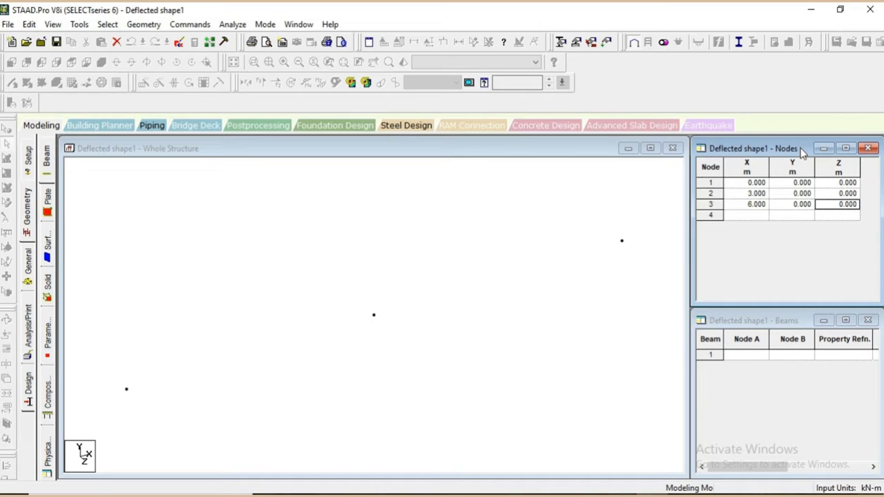
pyautogui.press('Return')
pyautogui.write('8')
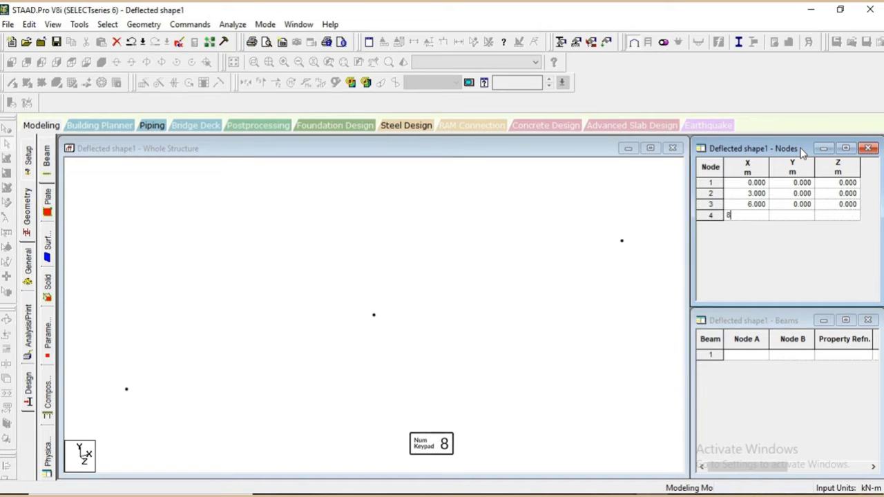
pyautogui.press('Return')
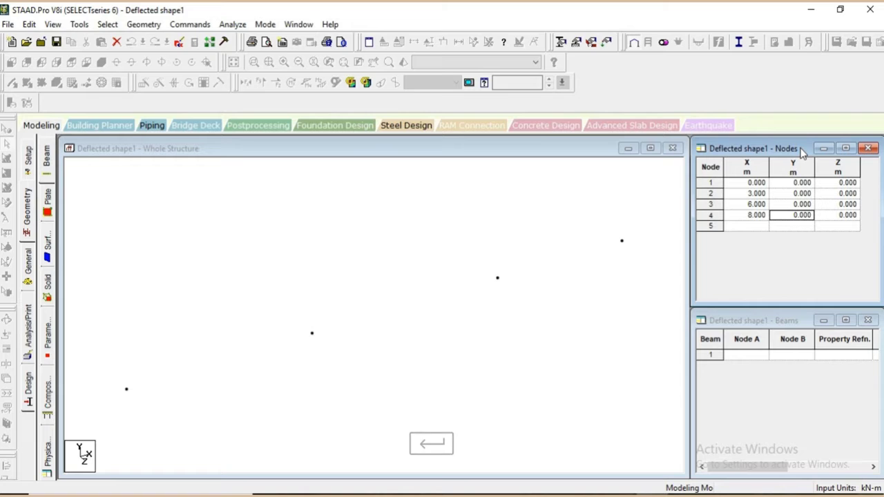
pyautogui.press('Return')
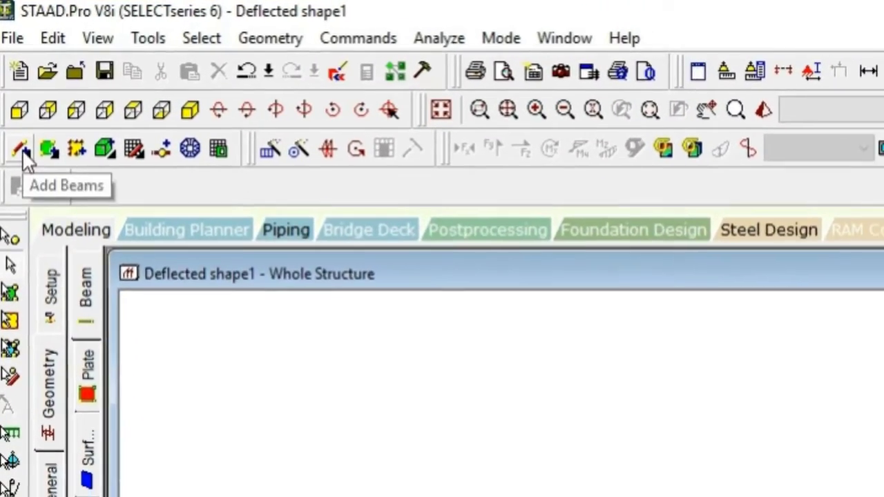
# - Add three beams connecting nodes 1 to 2, 2 to 3 and 3 to 4, and end the Add Beams command
pyautogui.click(20, 148)
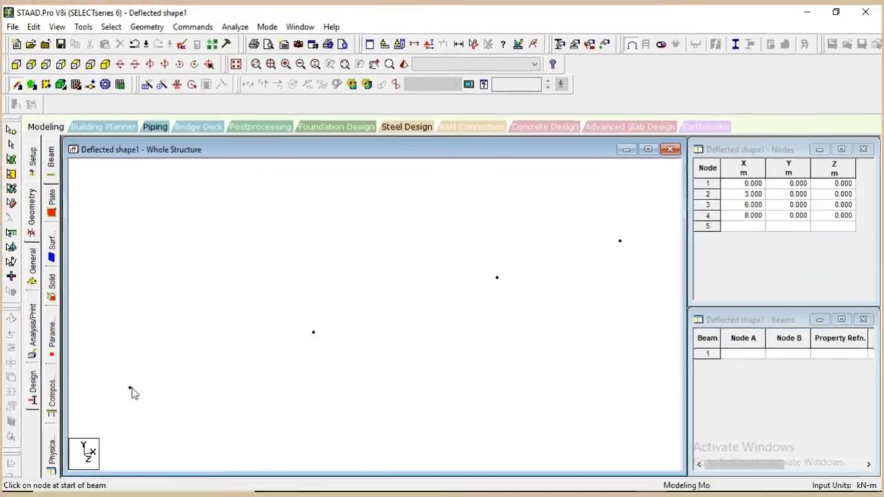
pyautogui.click(130, 389)
pyautogui.click(312, 332)
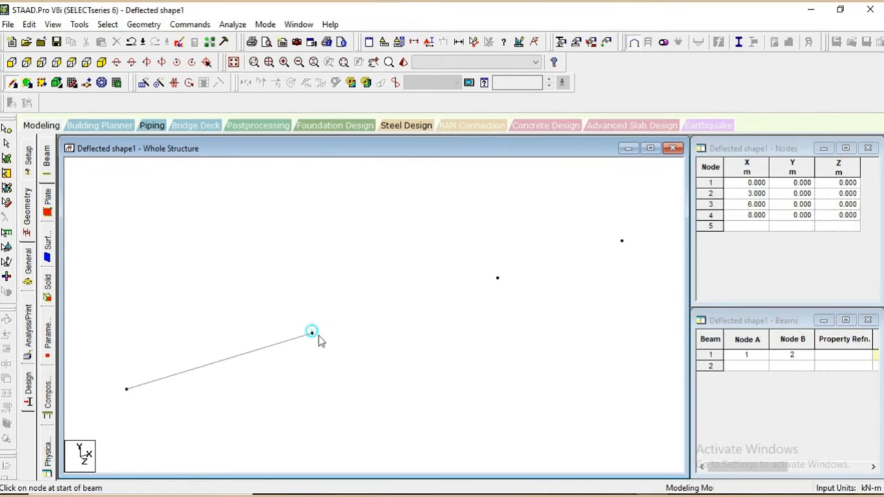
pyautogui.click(312, 335)
pyautogui.click(498, 280)
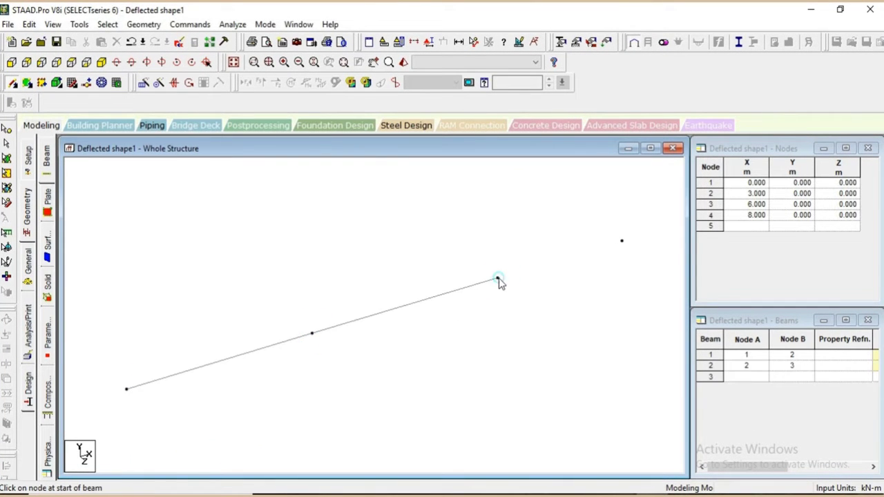
pyautogui.click(498, 280)
pyautogui.click(621, 241)
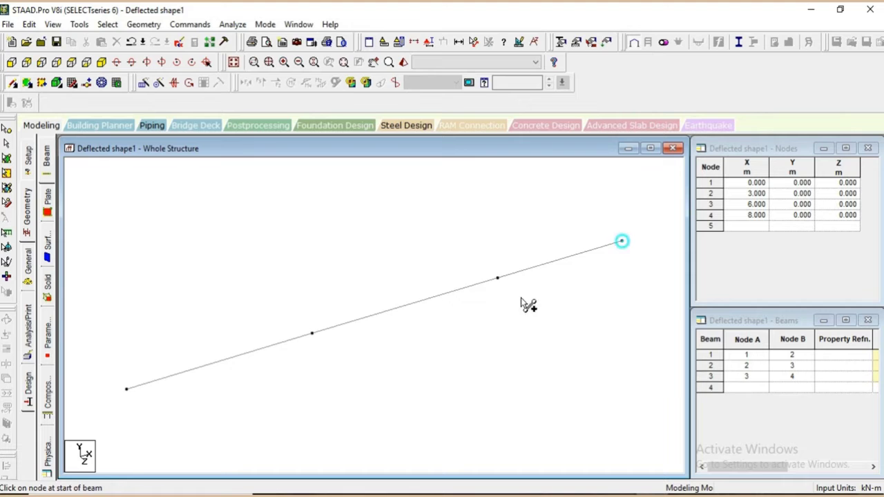
pyautogui.click(12, 83)
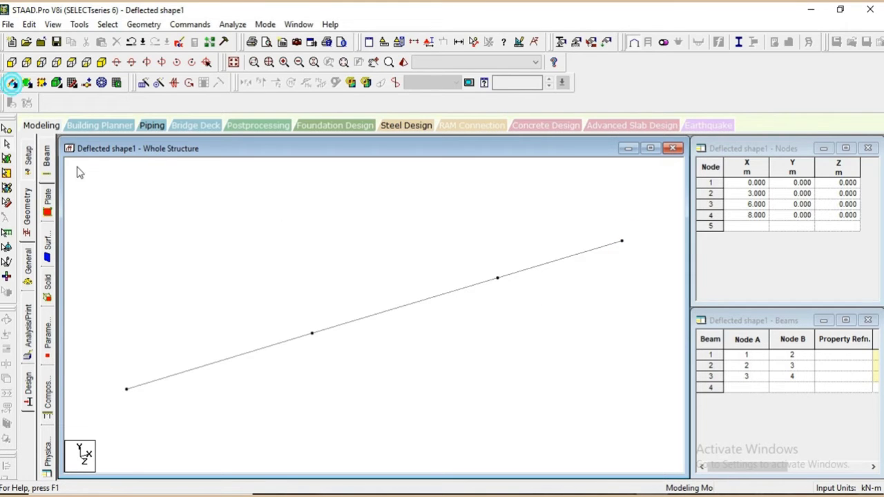
# - Look through the isotropic materials in the general model settings and highlight CONCRETE
pyautogui.click(28, 265)
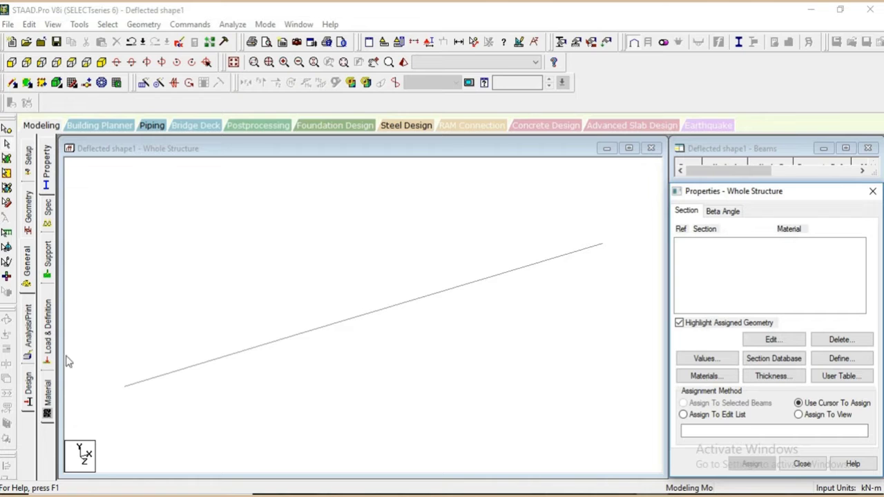
pyautogui.click(48, 397)
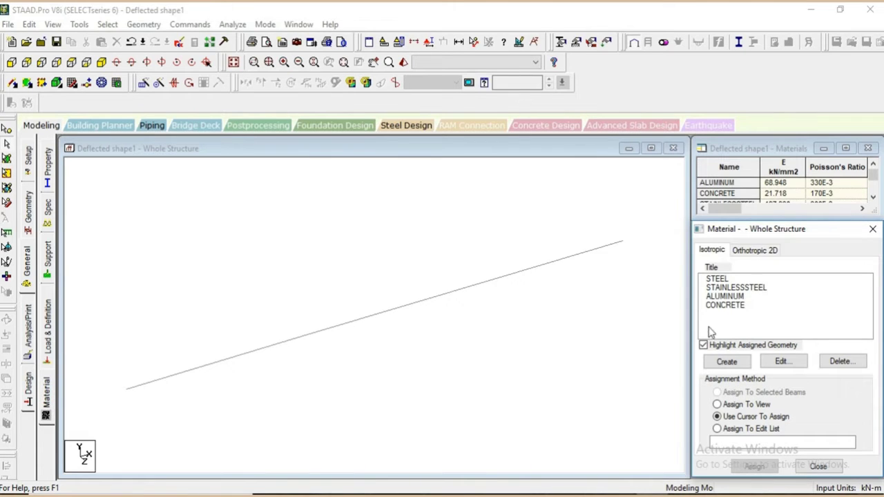
pyautogui.click(740, 307)
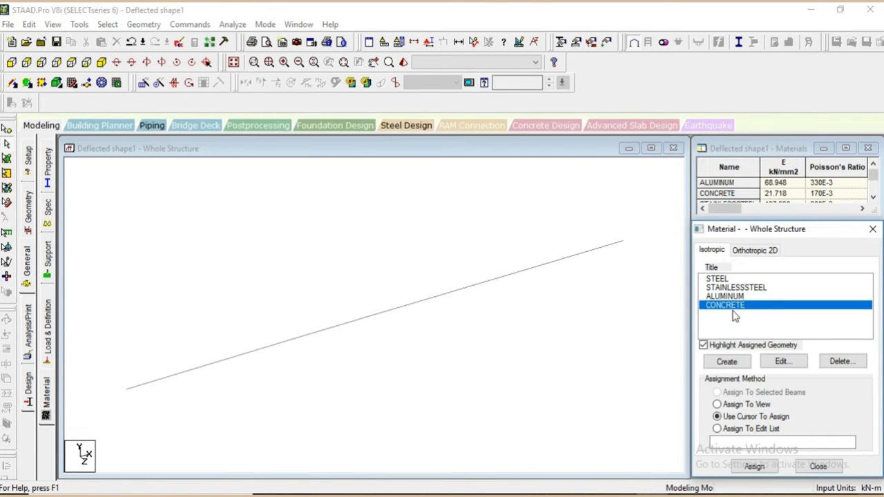
# - Define a rectangular CONCRETE section with YD 0.3 m and ZD 0.2 m
pyautogui.click(49, 169)
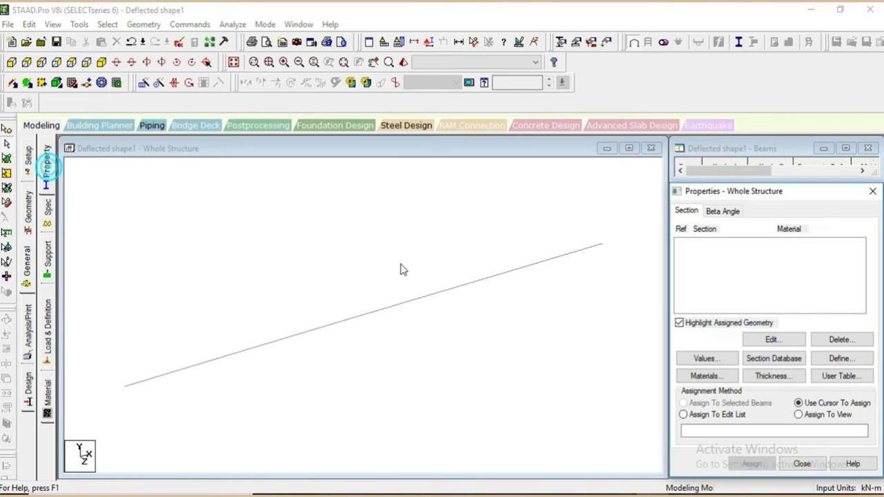
pyautogui.click(837, 358)
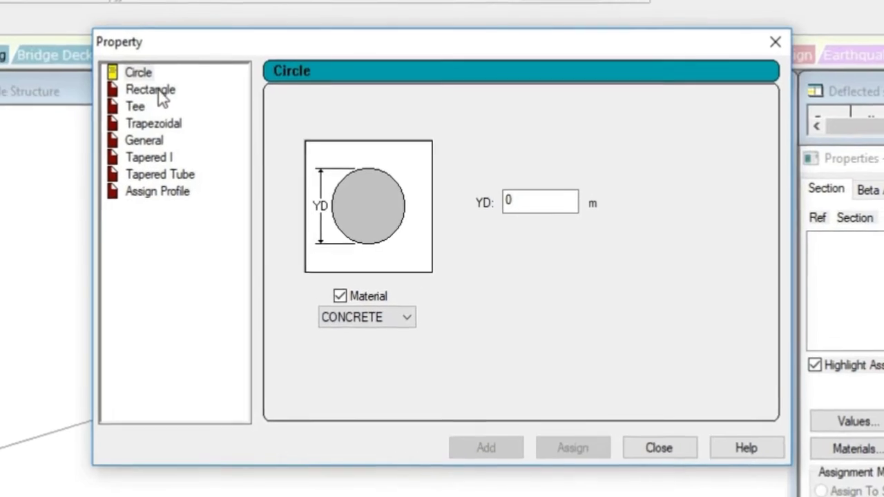
pyautogui.click(205, 118)
pyautogui.click(543, 178)
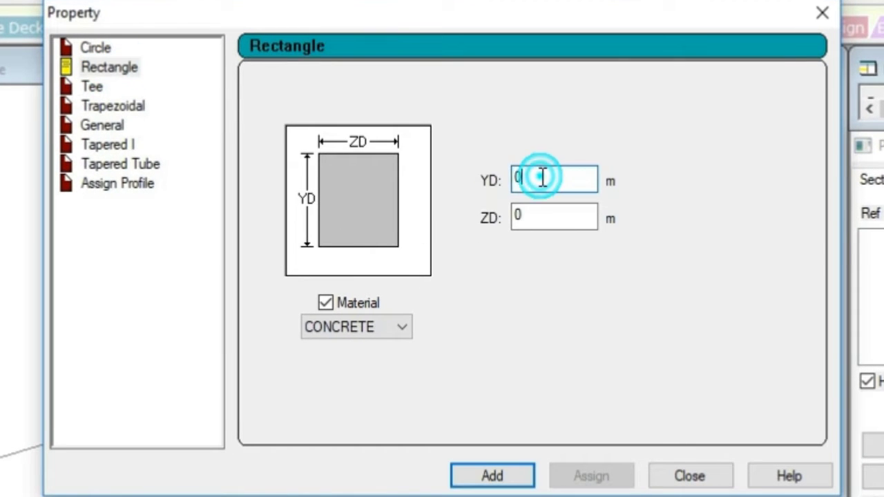
pyautogui.write('.')
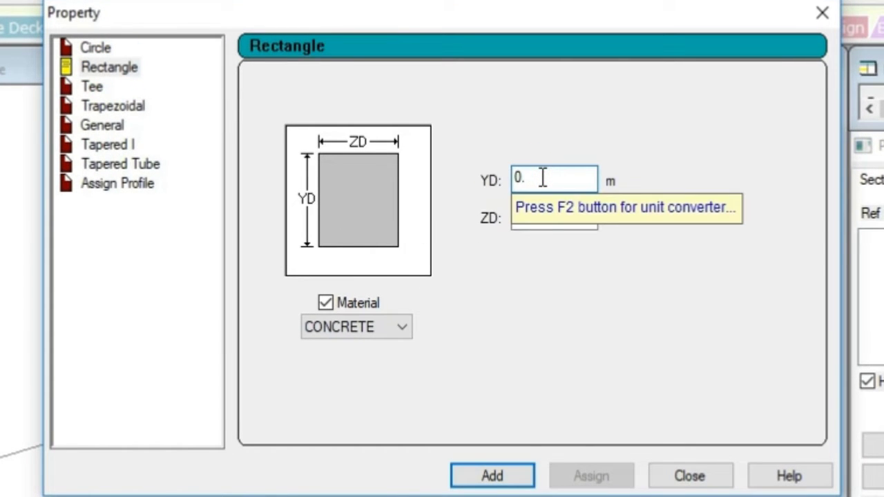
pyautogui.write('3')
pyautogui.click(552, 219)
pyautogui.write('.2')
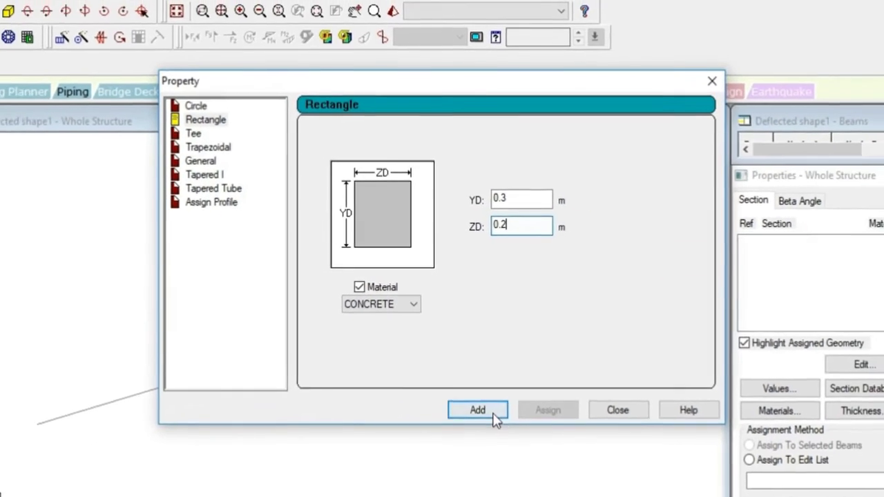
pyautogui.click(492, 475)
pyautogui.click(591, 388)
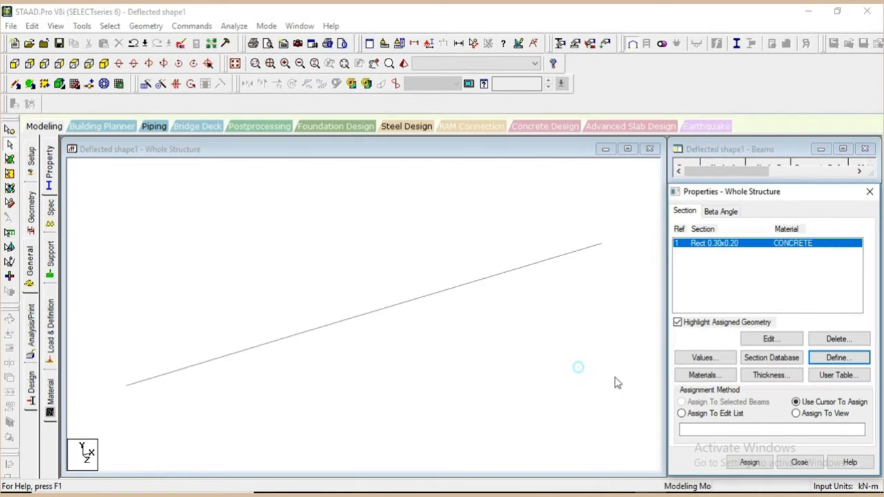
# - Assign the Rect 0.30x0.20 section to all beams using Assign To View, and clear the selection
pyautogui.click(741, 272)
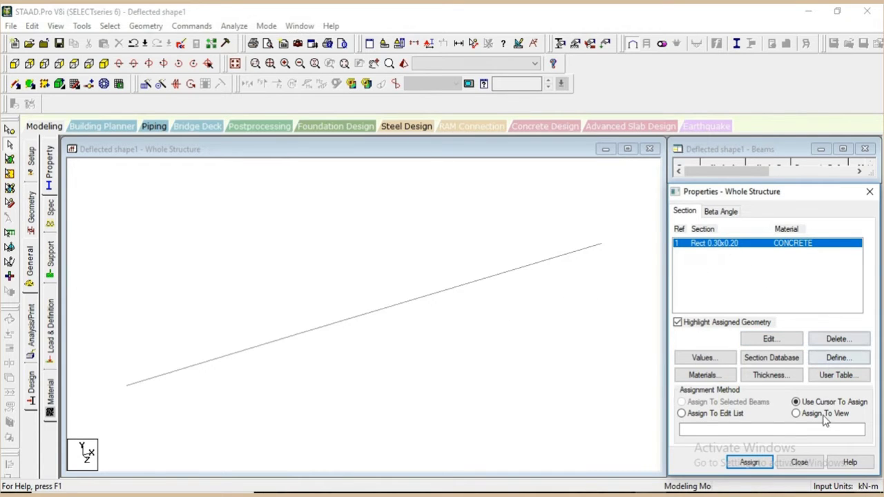
pyautogui.click(796, 412)
pyautogui.click(749, 464)
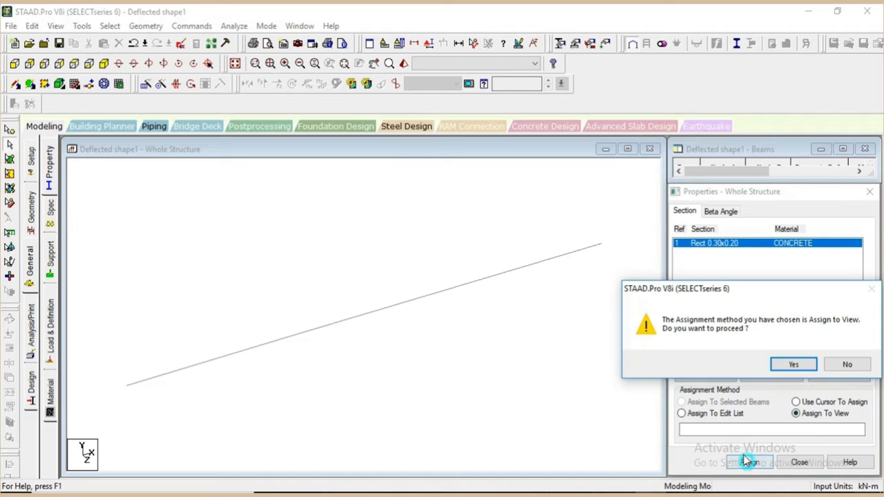
pyautogui.click(791, 364)
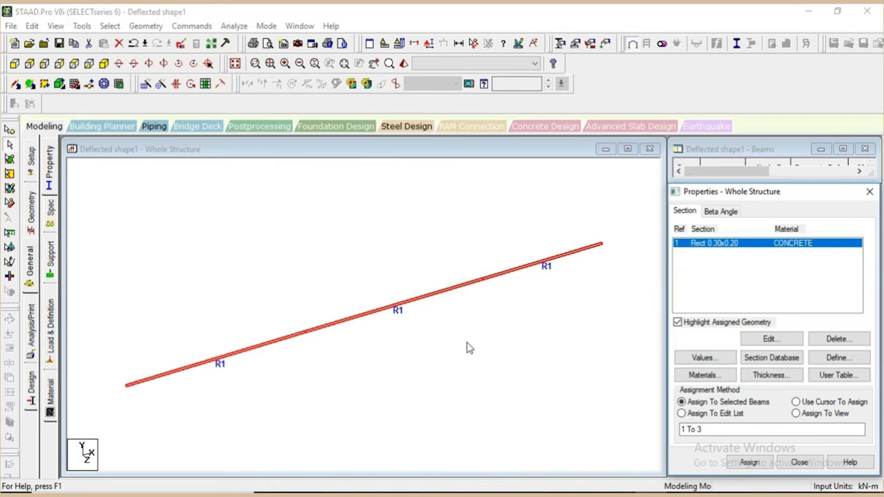
pyautogui.click(141, 157)
pyautogui.click(247, 297)
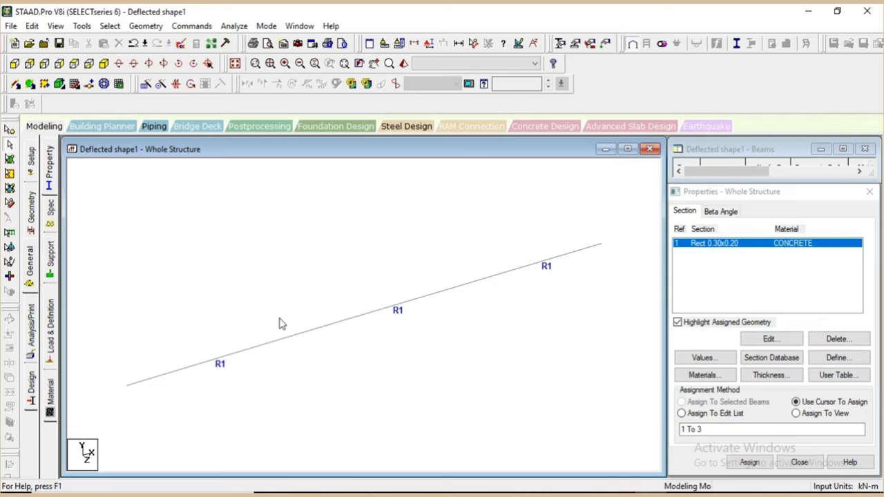
# - Turn on the node points display and create a Fixed support
pyautogui.press('shift')
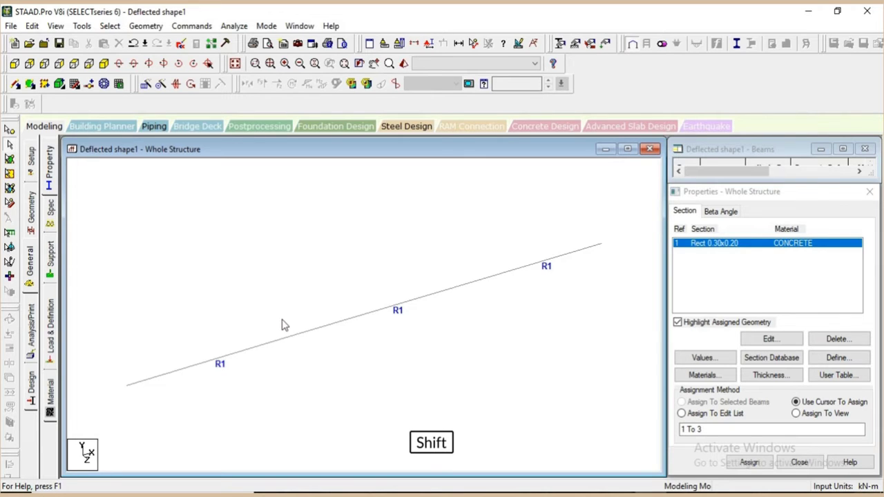
pyautogui.hotkey('shift', 'k')
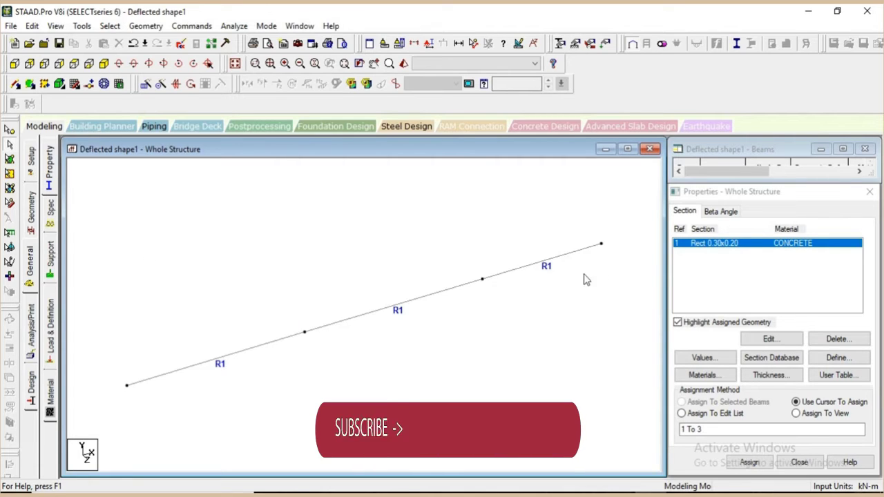
pyautogui.click(50, 256)
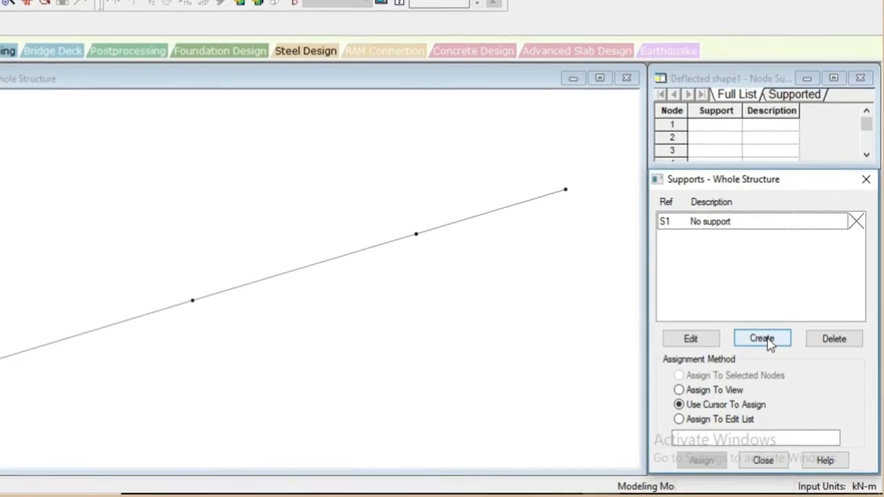
pyautogui.click(760, 330)
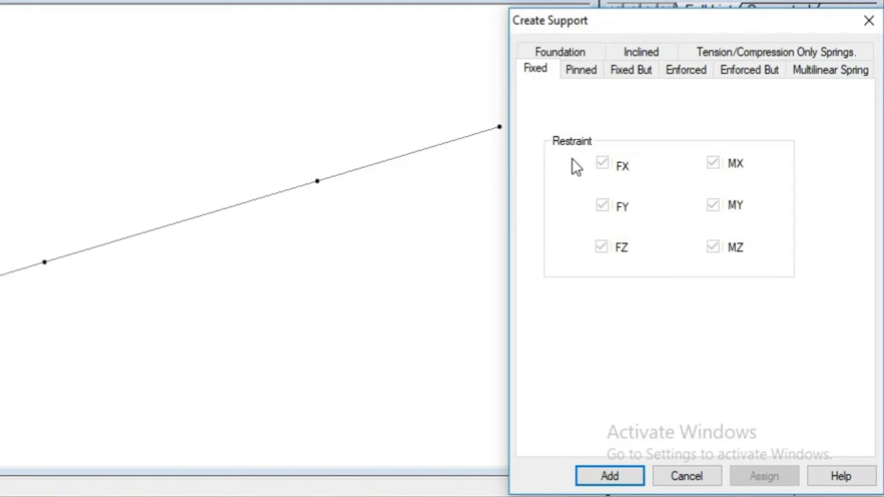
pyautogui.click(615, 477)
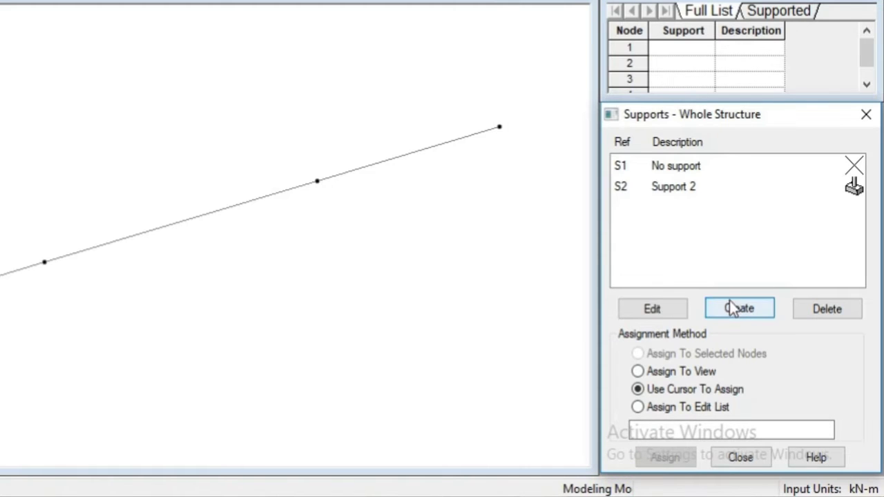
# - Create a Fixed But support with MX, MY and MZ released
pyautogui.click(731, 309)
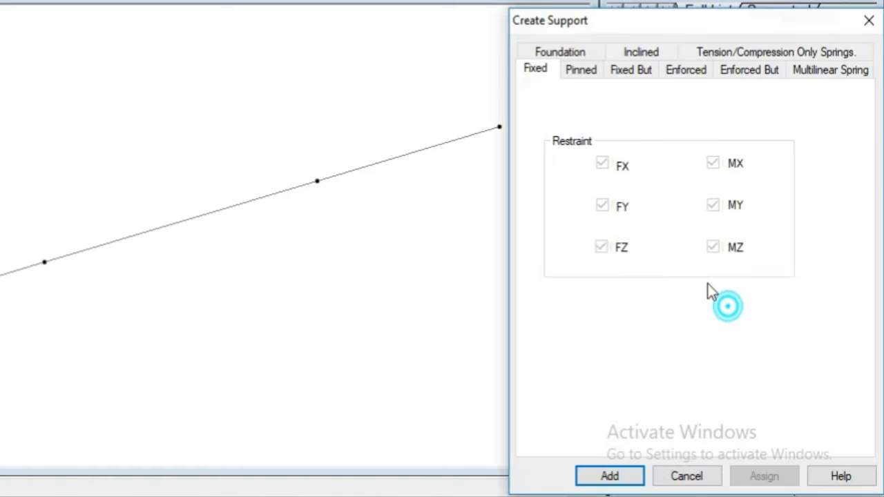
pyautogui.click(629, 71)
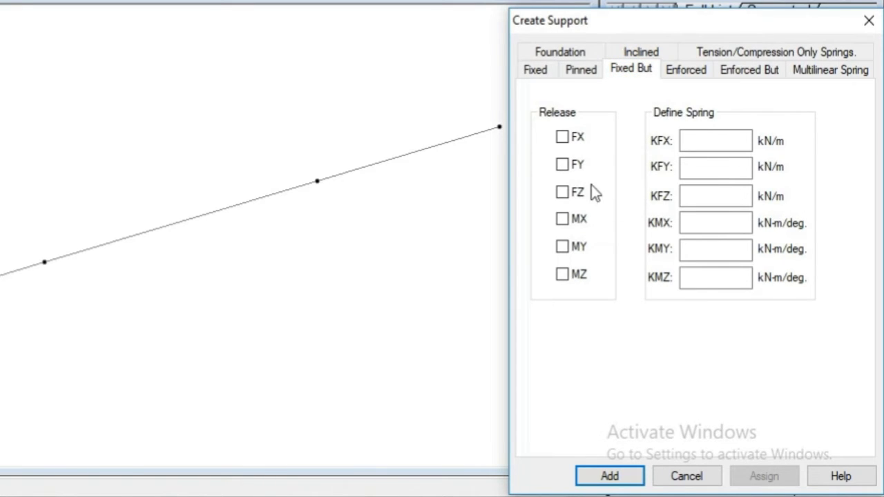
pyautogui.click(565, 220)
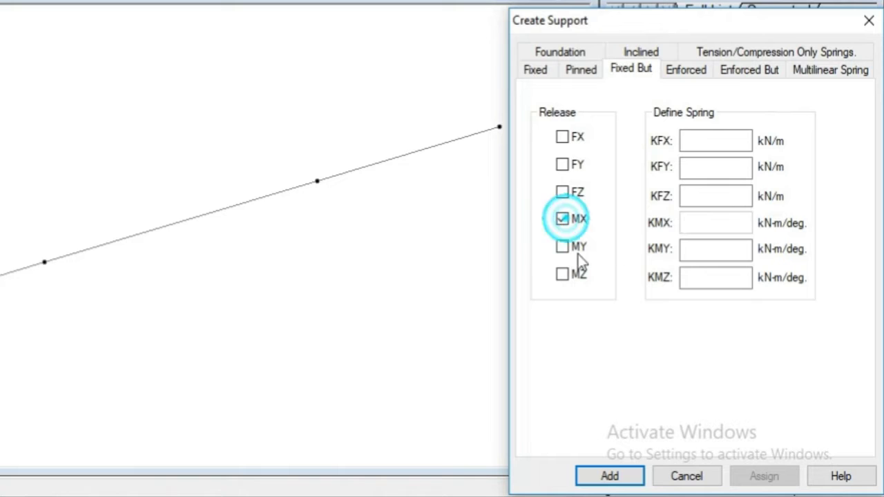
pyautogui.click(564, 248)
pyautogui.click(563, 277)
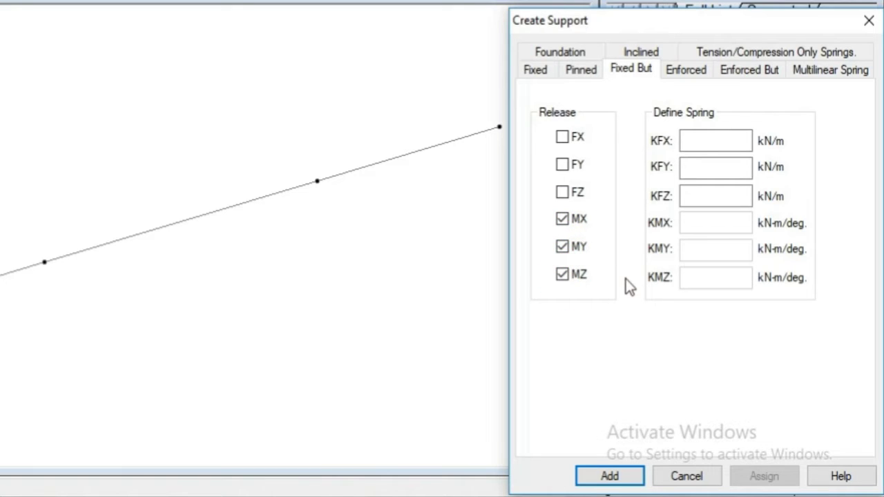
pyautogui.click(610, 477)
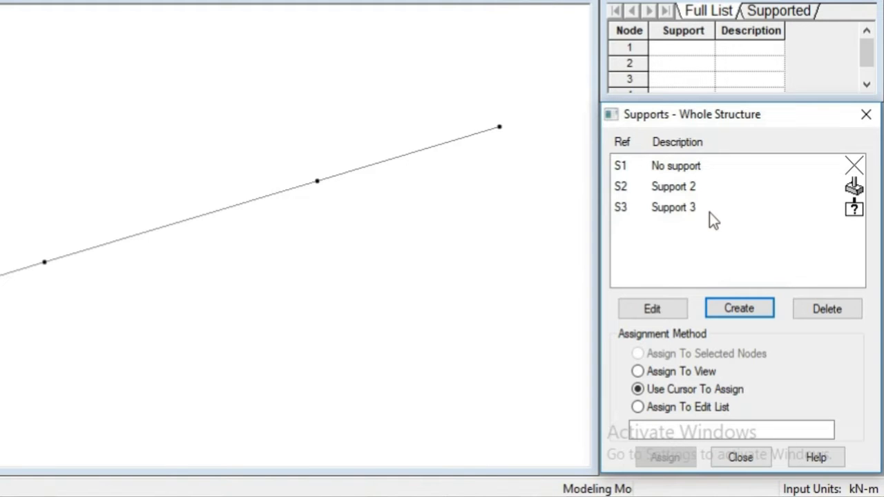
# - Create another Fixed But support with FX, MX, MY and MZ released
pyautogui.click(730, 311)
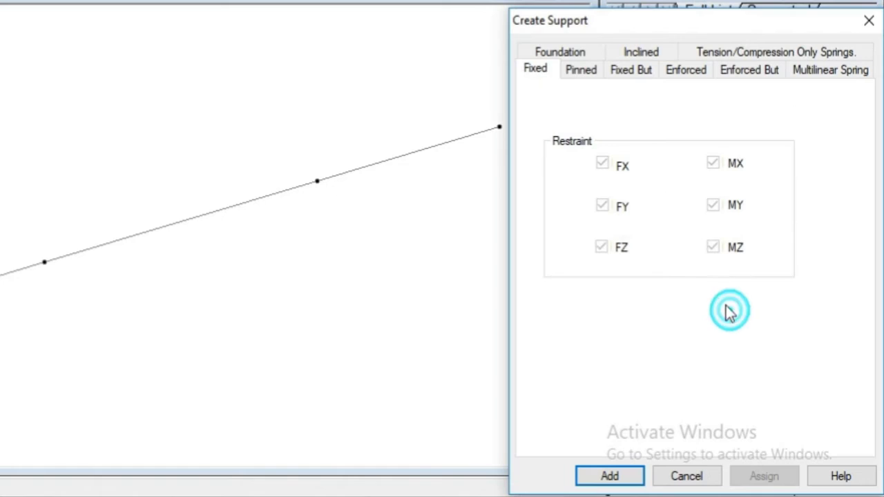
pyautogui.click(636, 71)
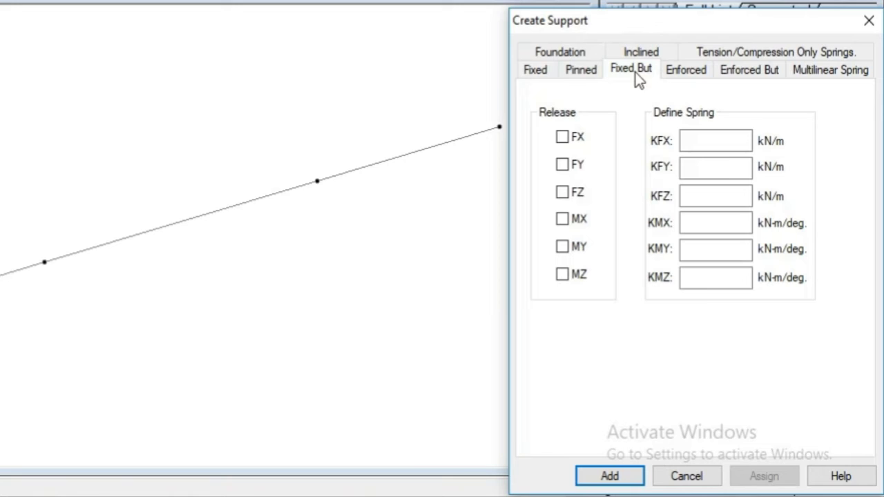
pyautogui.click(563, 219)
pyautogui.click(562, 246)
pyautogui.click(563, 275)
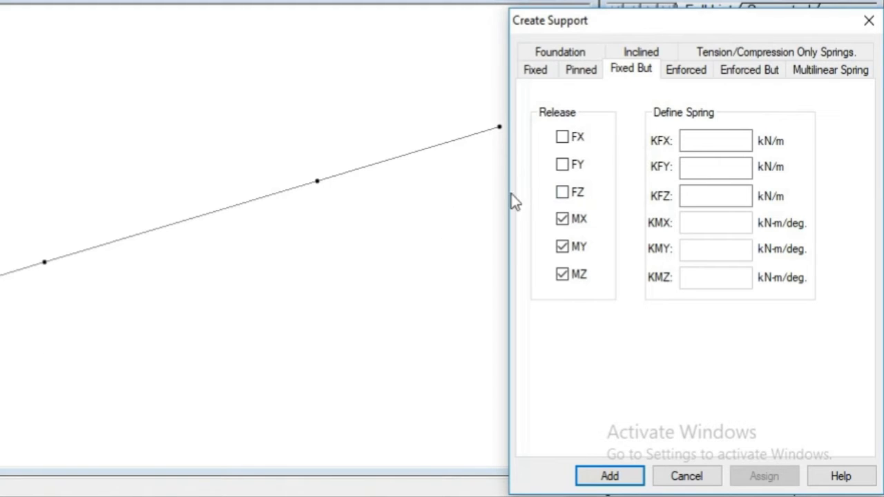
pyautogui.click(564, 135)
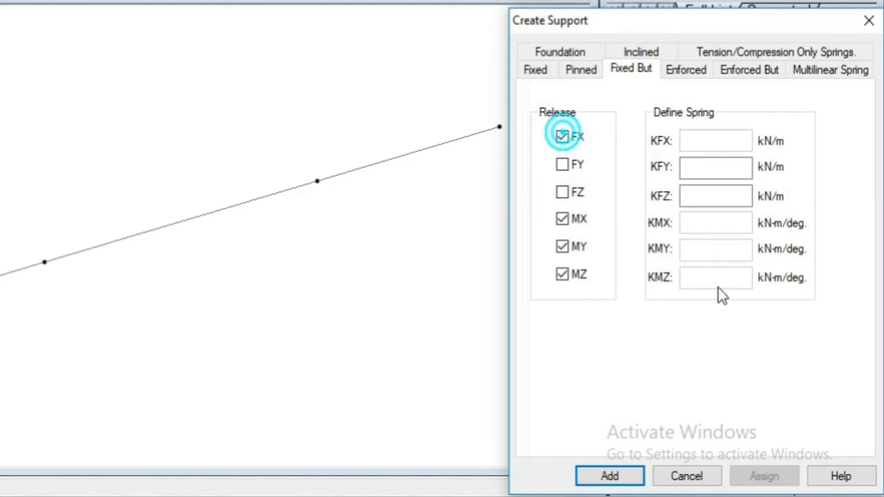
pyautogui.click(605, 475)
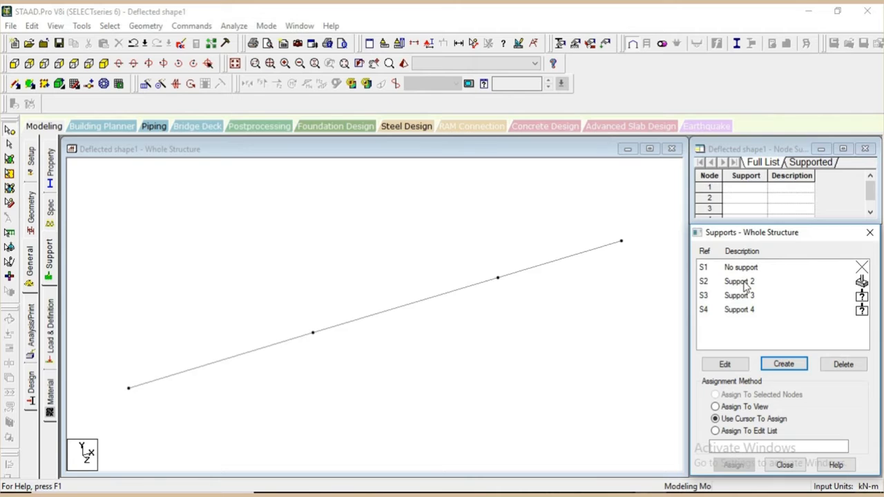
# - Assign the fixed support, Support 2, to node 1 at the beam's start using Assign To Selected Nodes
pyautogui.click(745, 283)
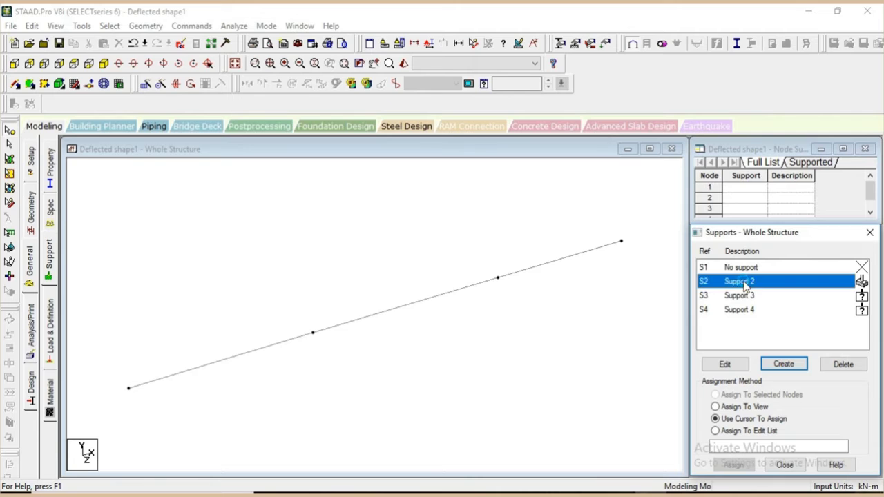
pyautogui.click(128, 388)
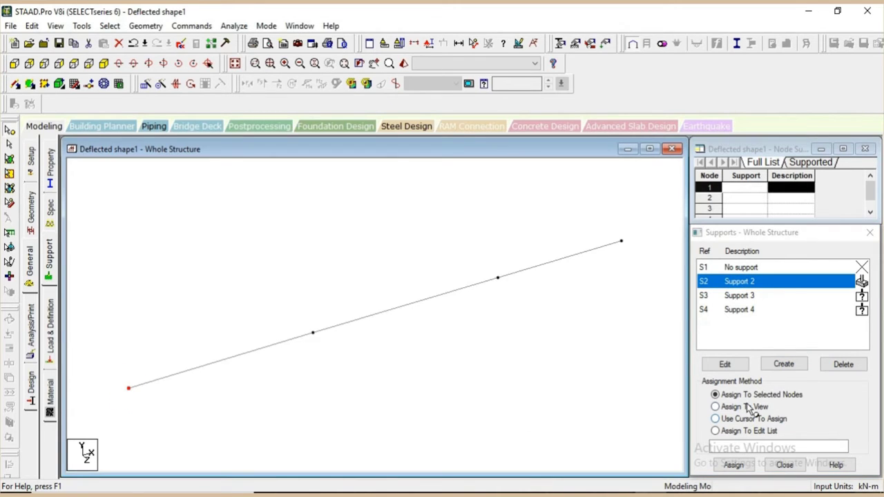
pyautogui.click(733, 464)
pyautogui.click(789, 386)
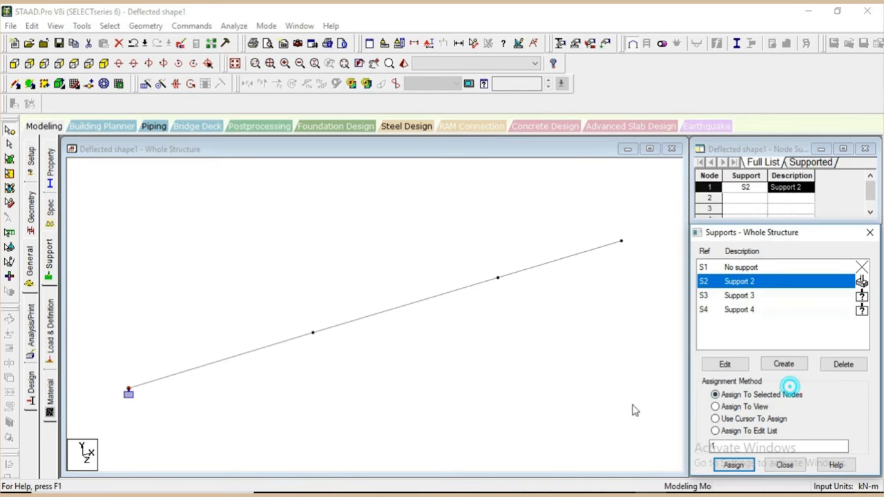
# - Assign Support 3 to node 2 using Assign To Selected Nodes
pyautogui.click(748, 295)
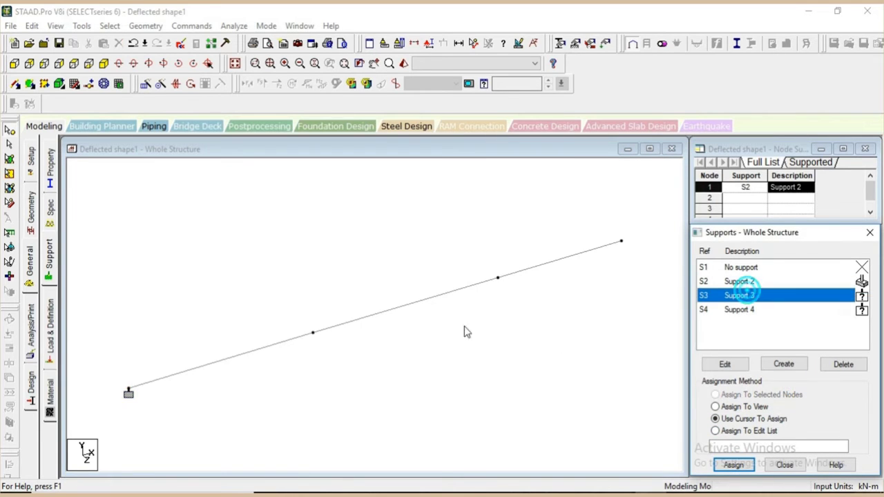
pyautogui.click(312, 334)
pyautogui.click(733, 465)
pyautogui.click(785, 385)
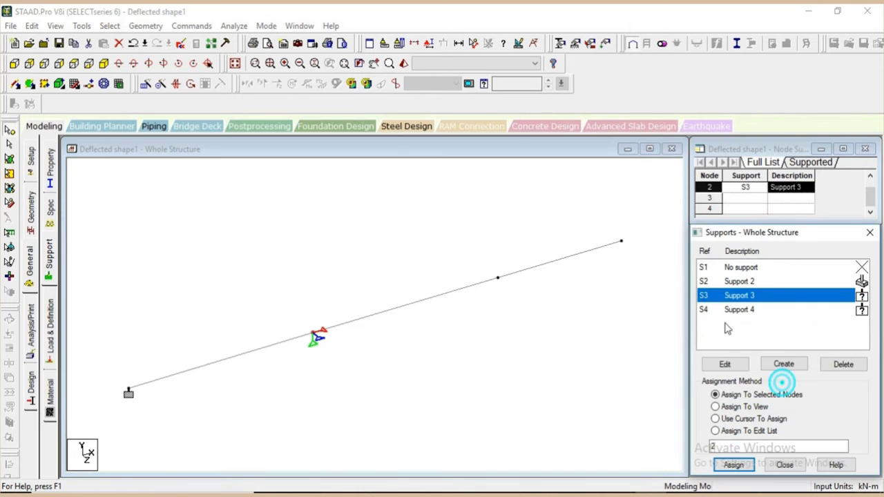
# - Assign Support 4 to node 3 using Assign To Selected Nodes
pyautogui.click(497, 276)
pyautogui.click(749, 310)
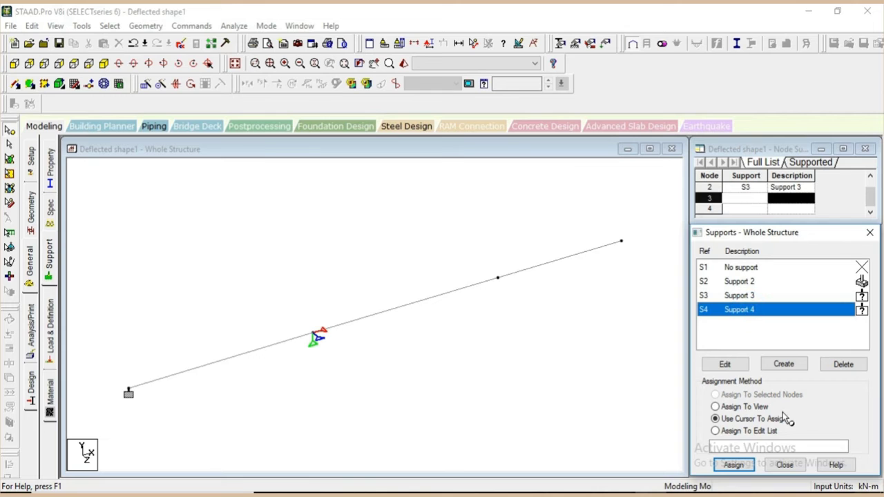
pyautogui.click(497, 278)
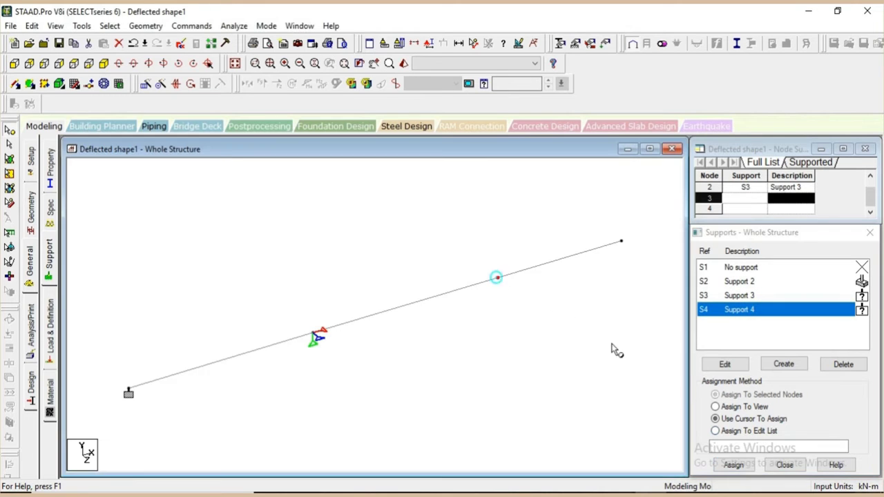
pyautogui.click(732, 465)
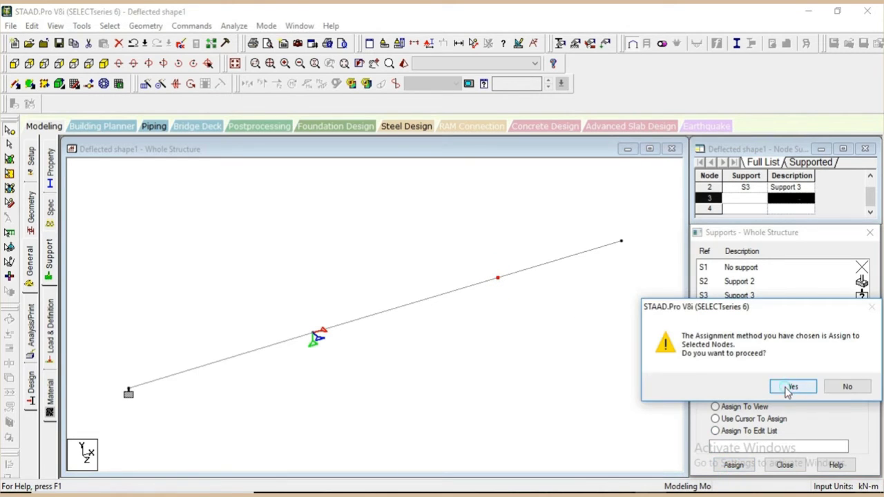
pyautogui.click(780, 389)
pyautogui.click(472, 153)
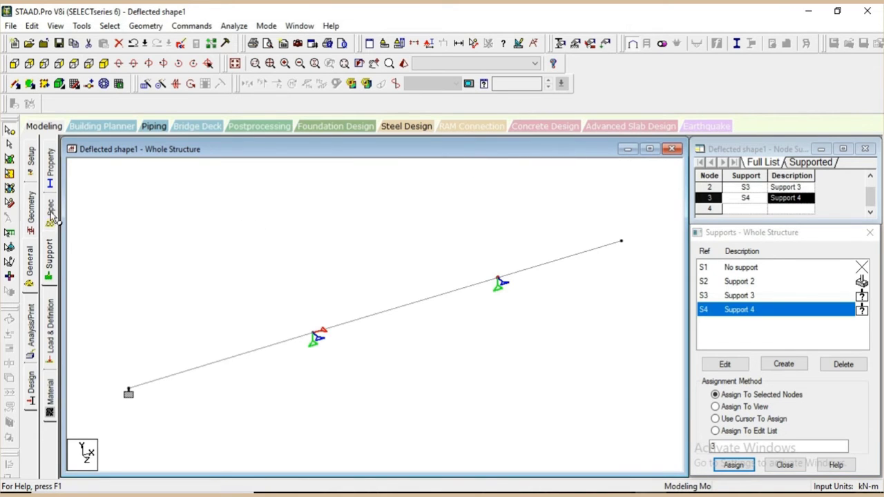
# - Add primary load case 1 with loading type Live and the title LOAD CASE 1
pyautogui.click(52, 315)
pyautogui.click(700, 172)
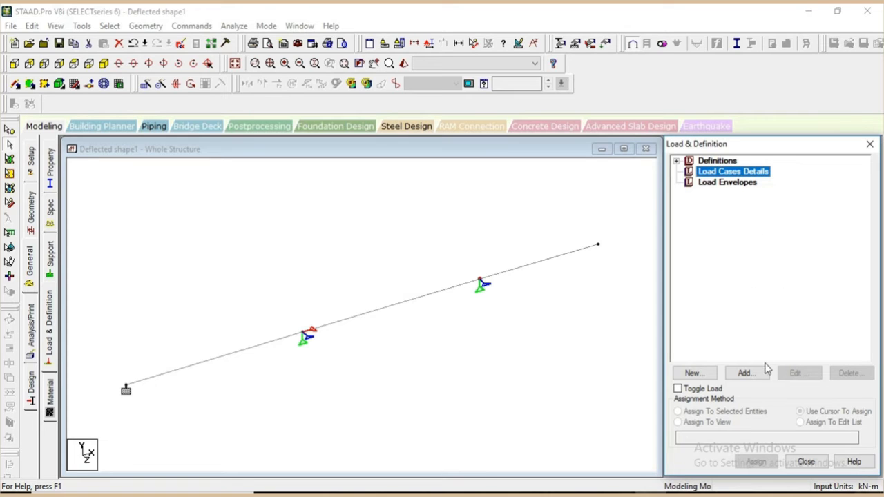
pyautogui.click(746, 373)
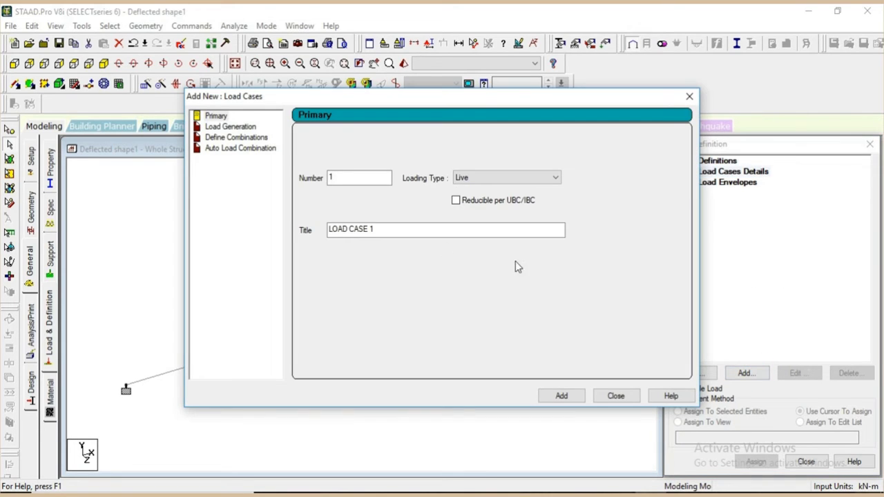
pyautogui.click(492, 180)
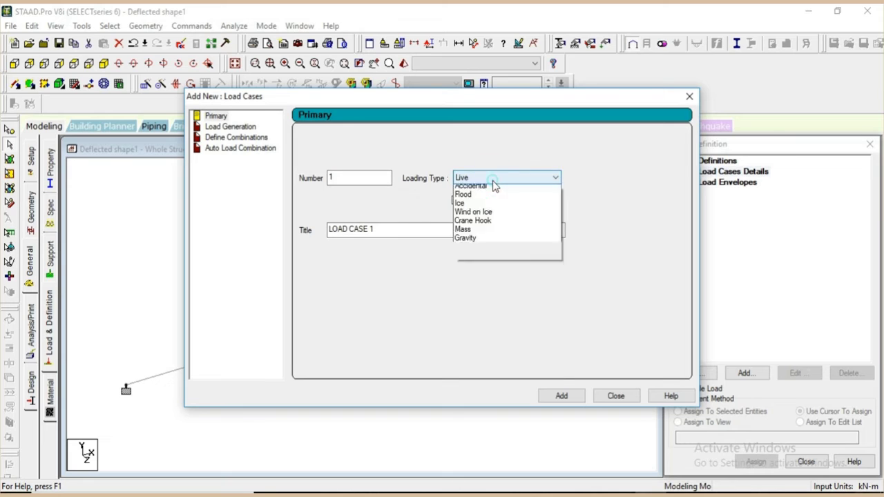
pyautogui.click(488, 177)
pyautogui.click(561, 395)
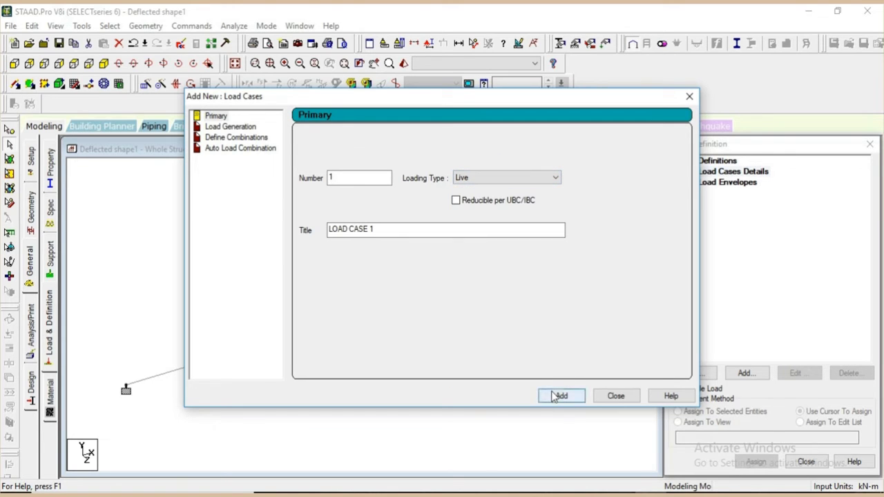
pyautogui.click(615, 399)
# - Add a Concentrated Moment member load to Load Case 1 with P -10 kNm, d1 1.5 m and direction GZ
pyautogui.click(737, 182)
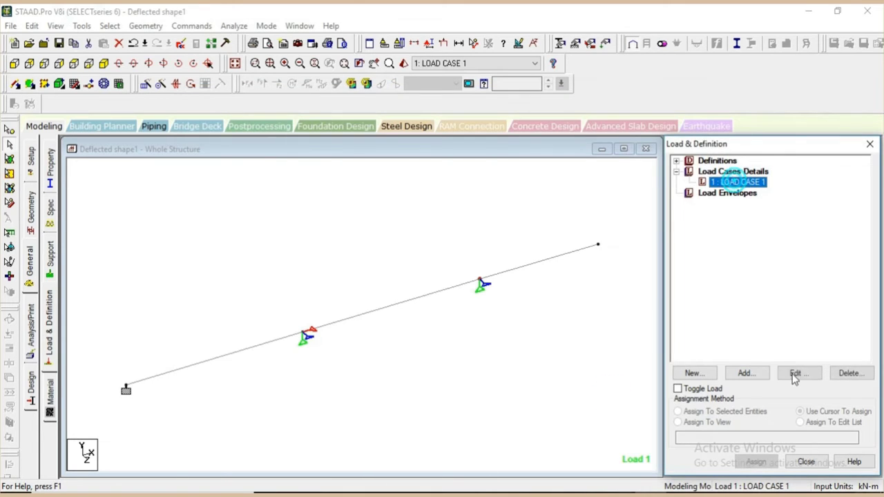
pyautogui.click(746, 373)
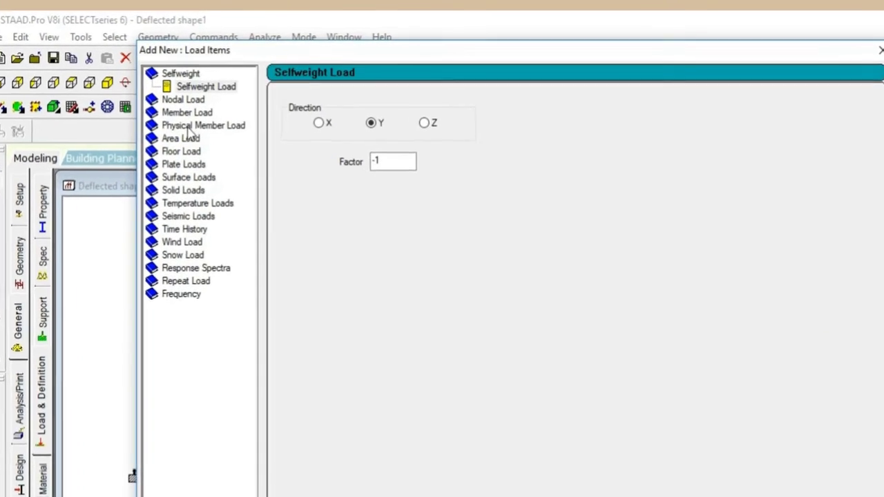
pyautogui.click(149, 96)
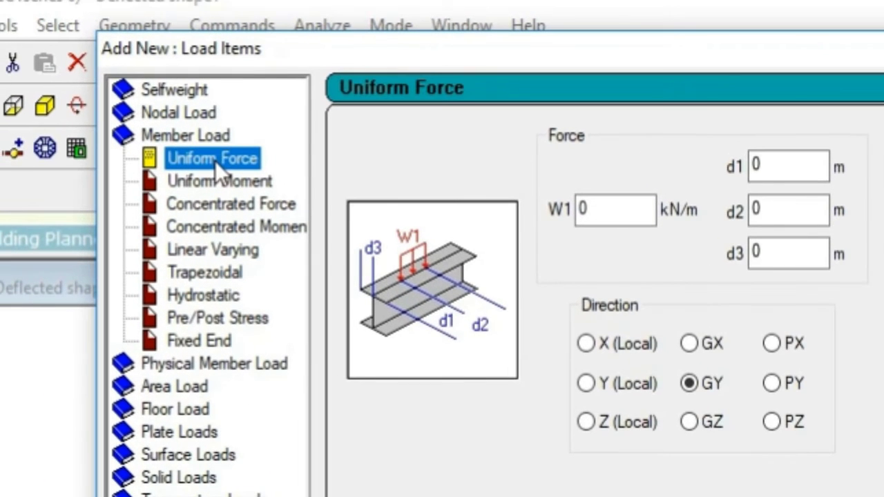
pyautogui.click(255, 227)
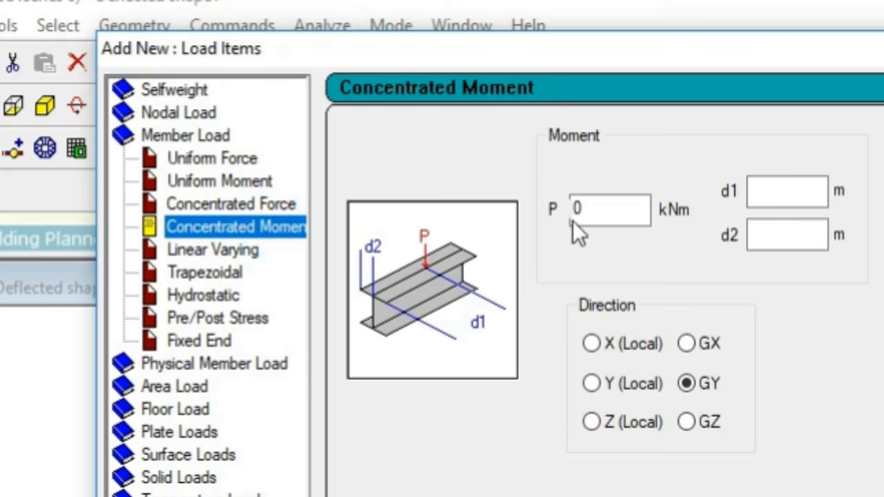
pyautogui.doubleClick(584, 210)
pyautogui.write('-10')
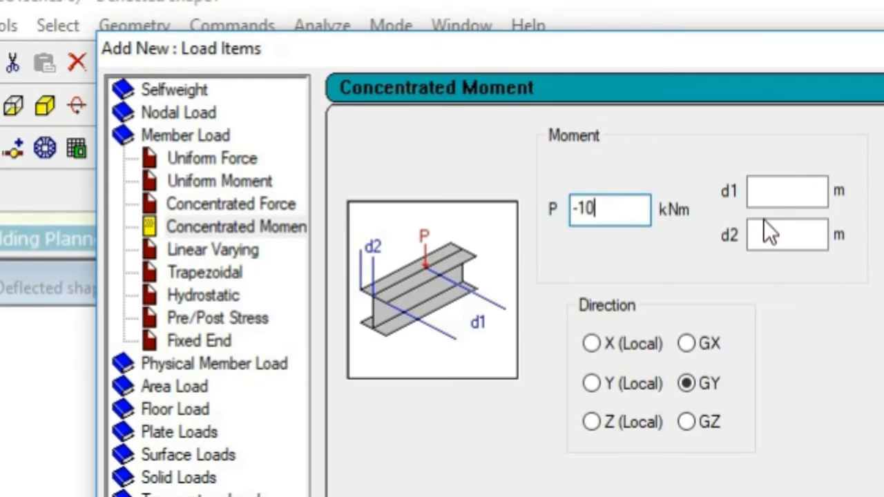
pyautogui.click(776, 193)
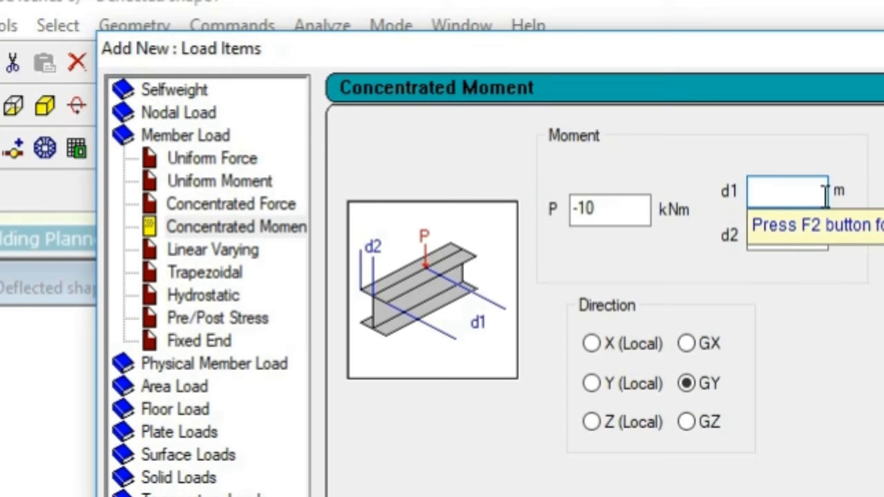
pyautogui.write('1.5')
pyautogui.click(687, 423)
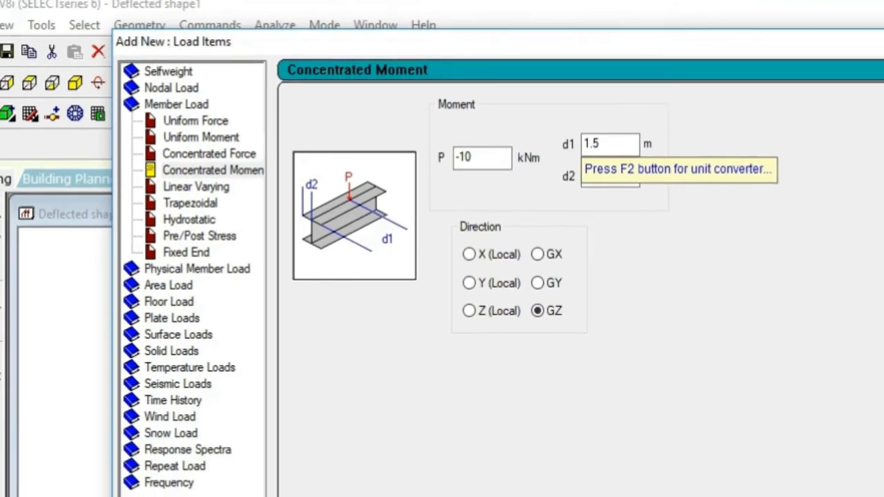
pyautogui.click(675, 426)
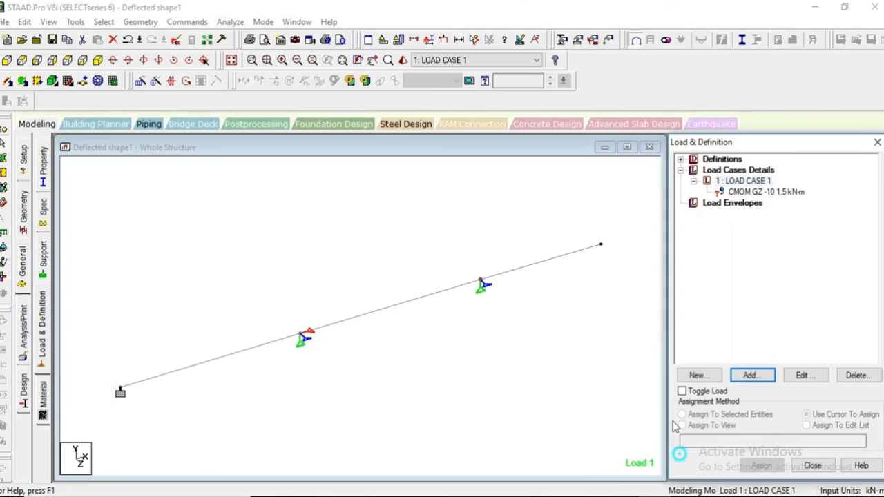
# - Assign the concentrated moment load to the middle beam span using Assign To Selected Beams
pyautogui.click(755, 193)
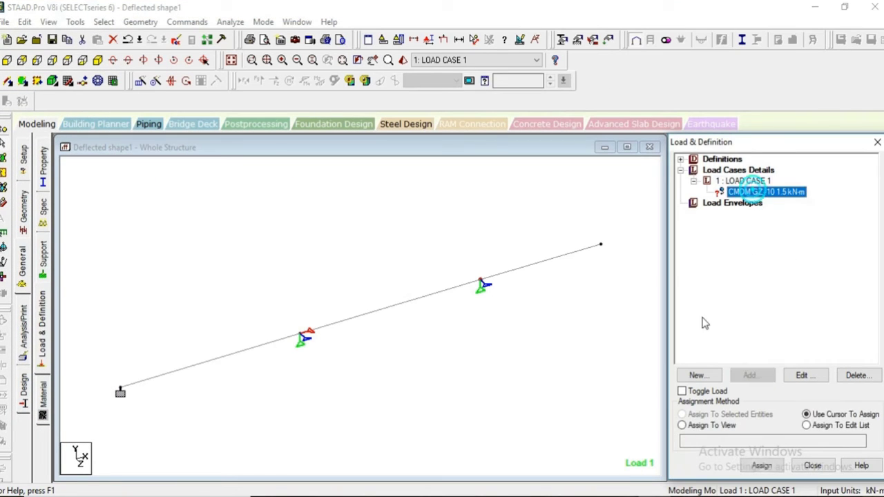
pyautogui.click(400, 306)
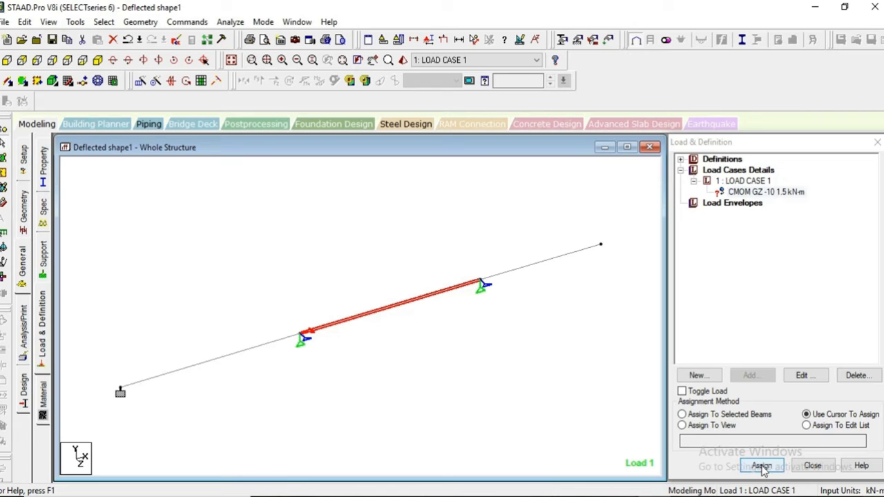
pyautogui.click(727, 415)
pyautogui.click(757, 466)
pyautogui.click(789, 345)
pyautogui.click(527, 311)
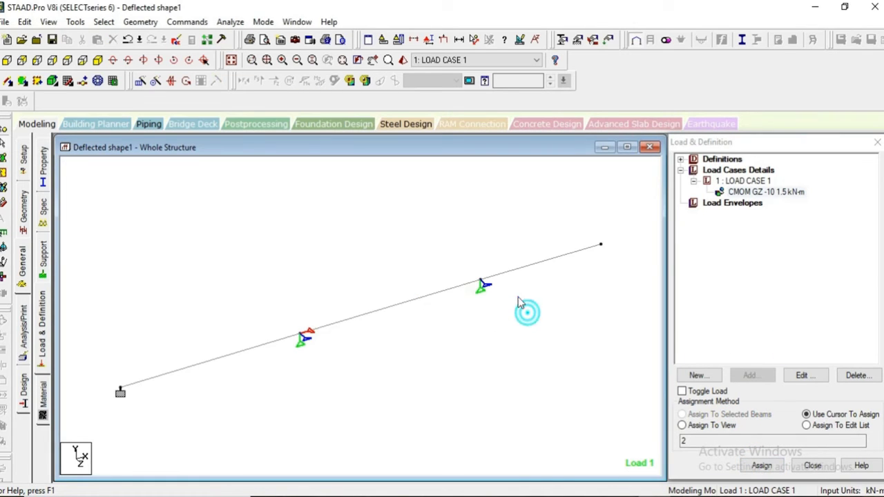
# - Display the concentrated moment load on the middle beam span in the structure view
pyautogui.click(765, 192)
pyautogui.click(400, 306)
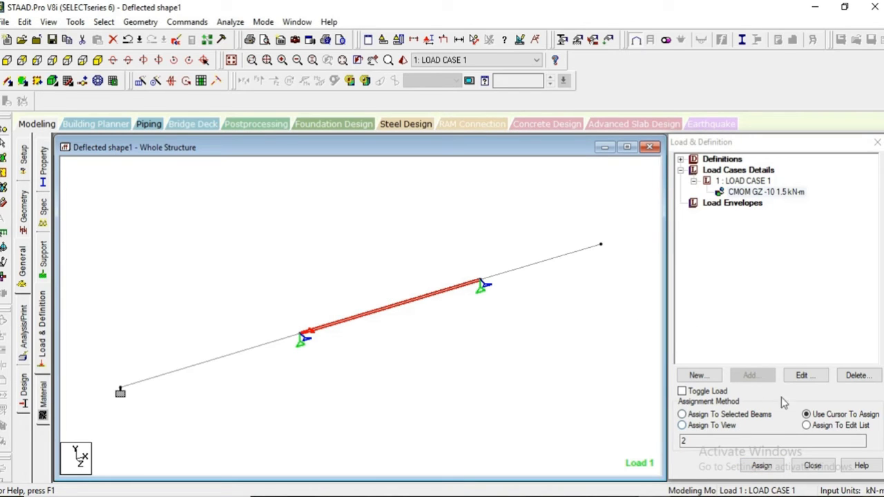
pyautogui.click(738, 296)
pyautogui.click(463, 347)
pyautogui.click(395, 242)
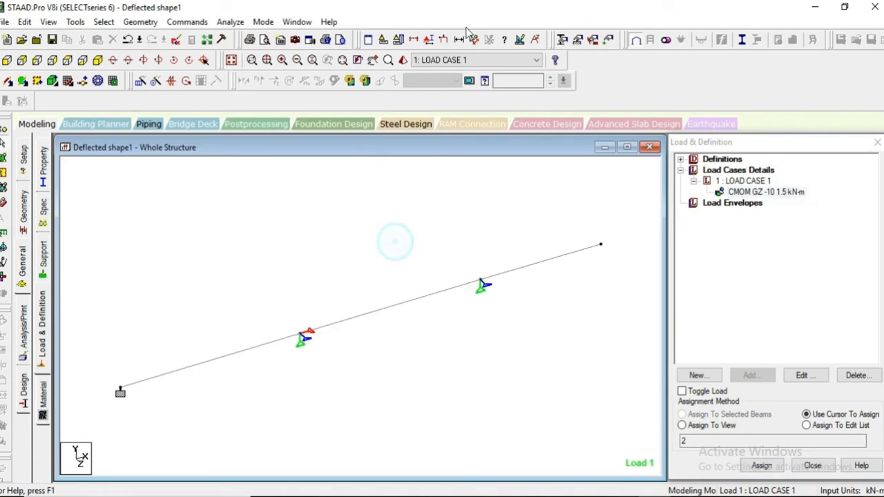
pyautogui.click(443, 39)
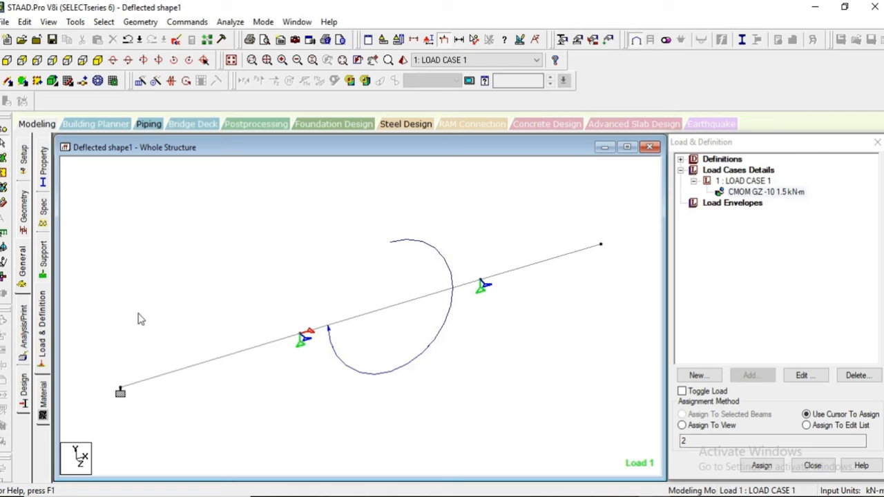
pyautogui.click(246, 251)
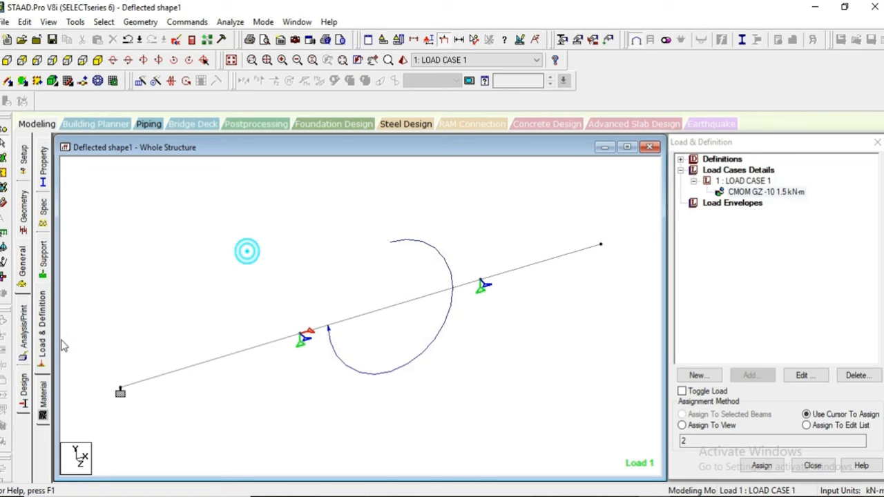
# - Add a Perform Analysis command with the print option All
pyautogui.click(23, 332)
pyautogui.click(379, 291)
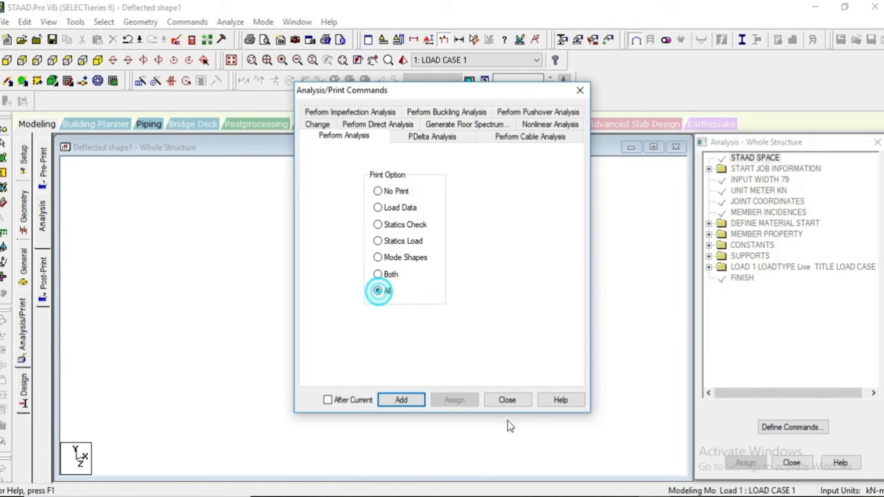
pyautogui.click(402, 399)
pyautogui.click(507, 401)
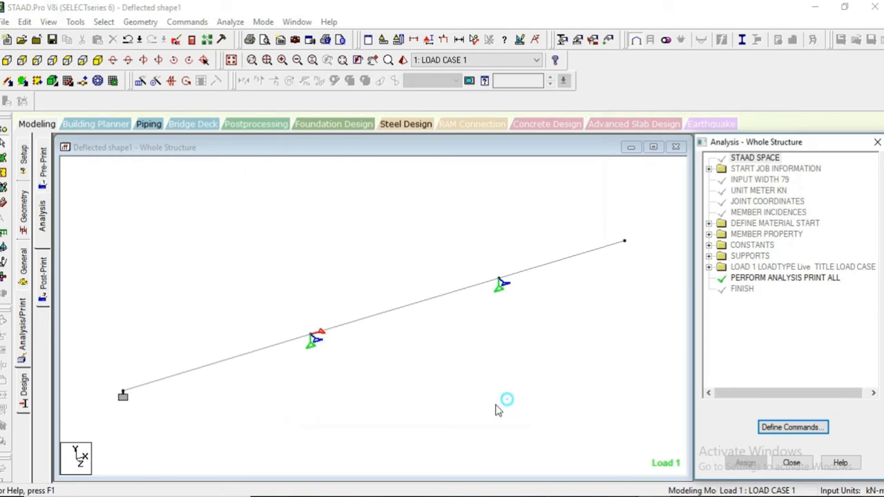
# - Run the analysis and enter Post Processing Mode with LOAD CASE 1 selected for the results
pyautogui.click(348, 271)
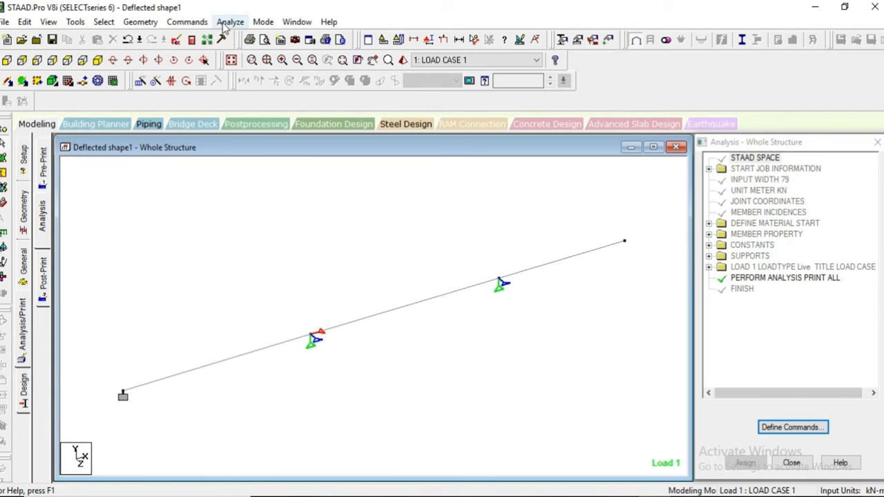
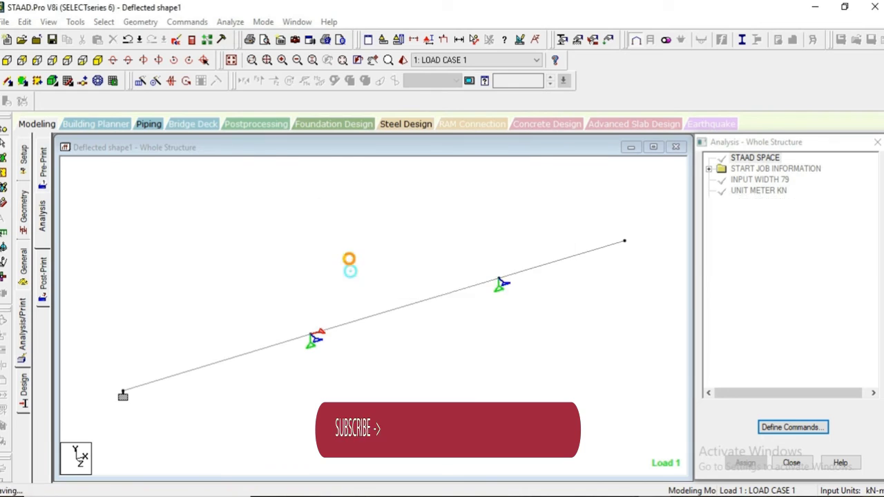
pyautogui.click(195, 383)
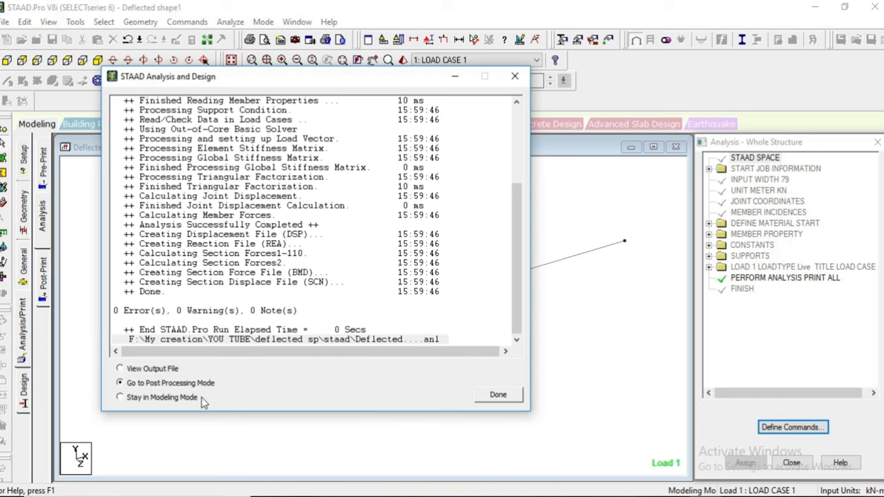
pyautogui.click(497, 396)
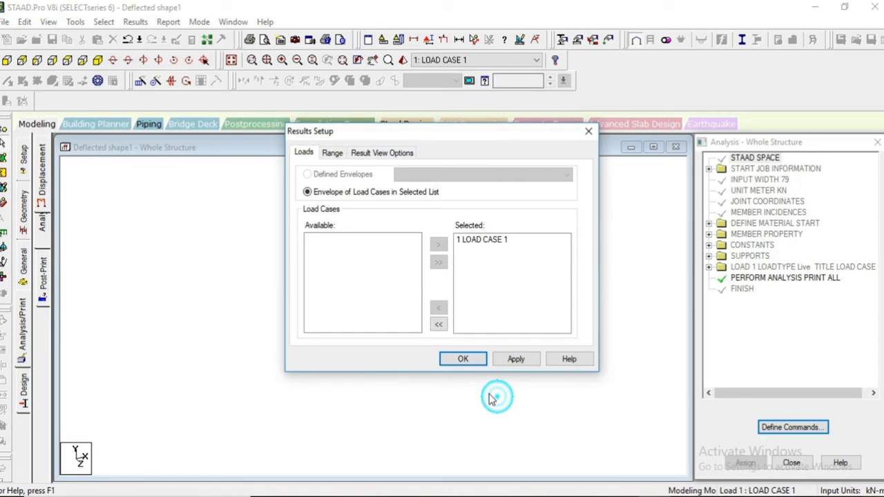
pyautogui.click(490, 240)
pyautogui.click(464, 359)
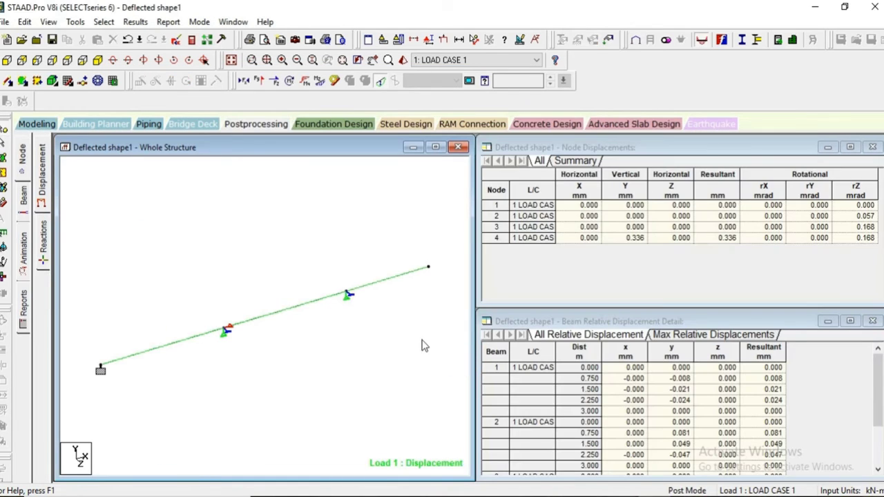
# - Show the node displacement results and widen the structure view over the results tables
pyautogui.moveTo(475, 303); pyautogui.dragTo(610, 303)
pyautogui.click(403, 348)
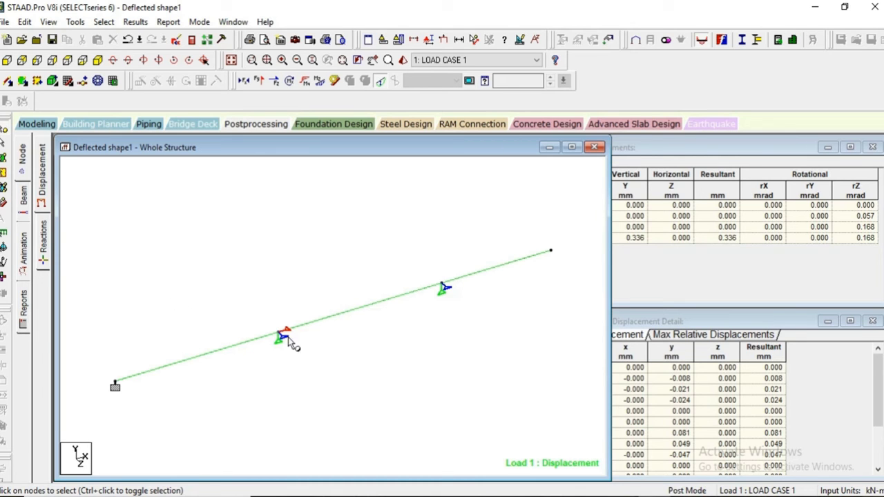
pyautogui.click(42, 186)
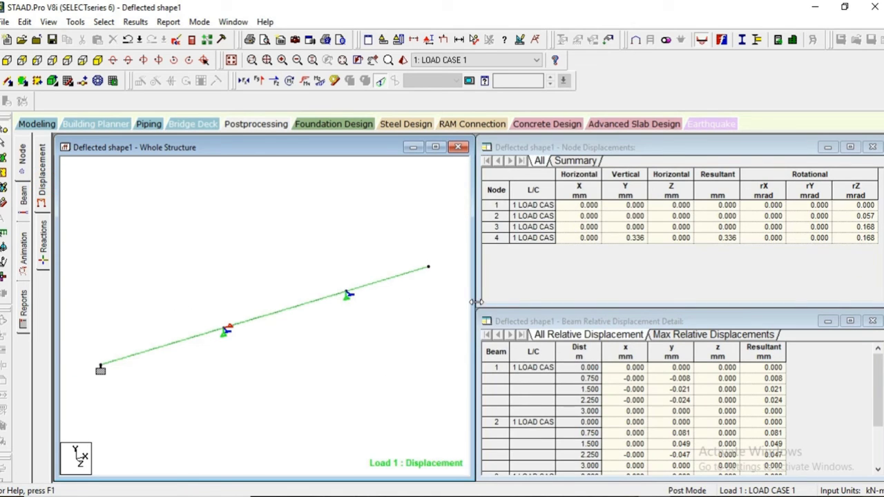
pyautogui.moveTo(477, 301); pyautogui.dragTo(665, 262)
pyautogui.click(270, 381)
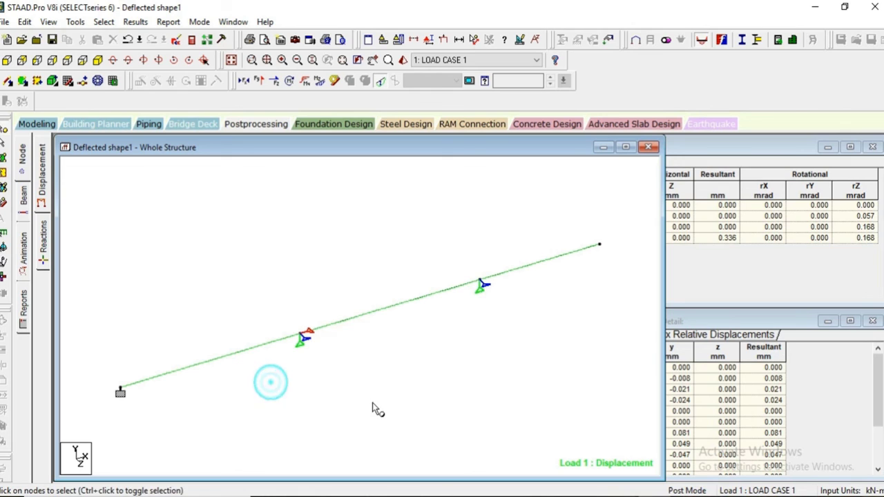
# - Enlarge the displayed displacement scale and examine the beam's deflected shape in the front view
pyautogui.press('ctrl')
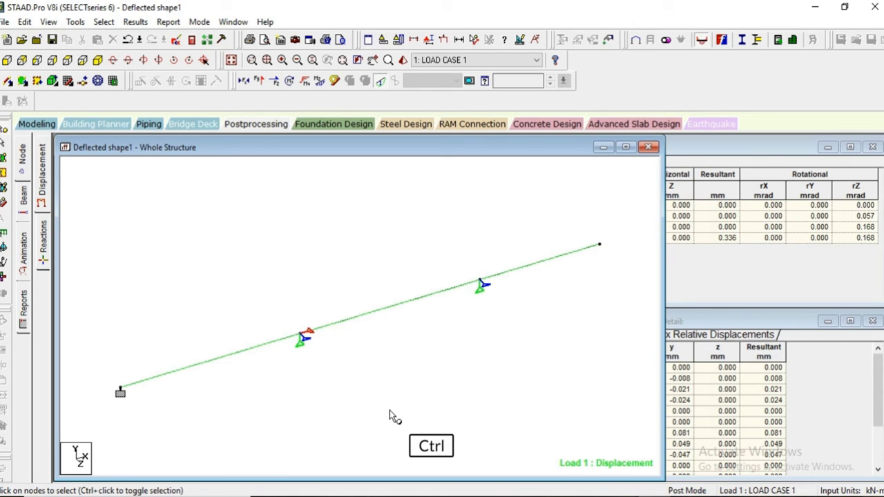
pyautogui.keyDown('ctrl'); pyautogui.click(386, 374); pyautogui.keyUp('ctrl')
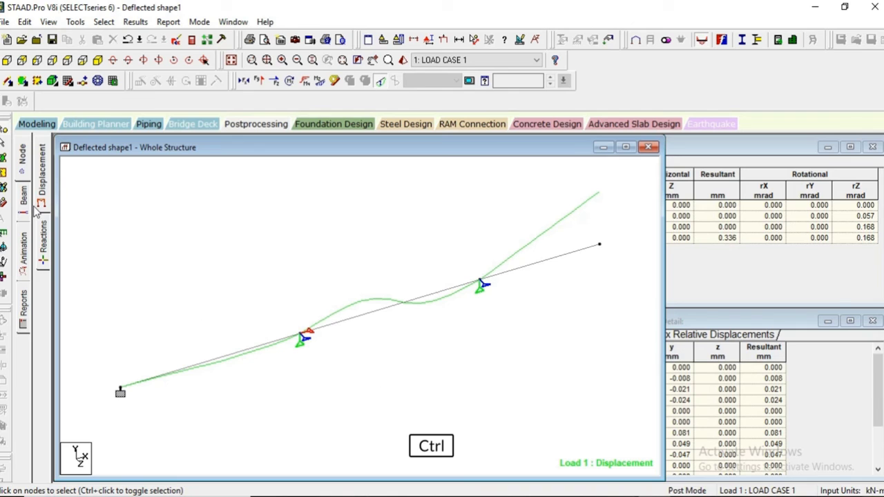
pyautogui.click(6, 61)
pyautogui.press('ctrl')
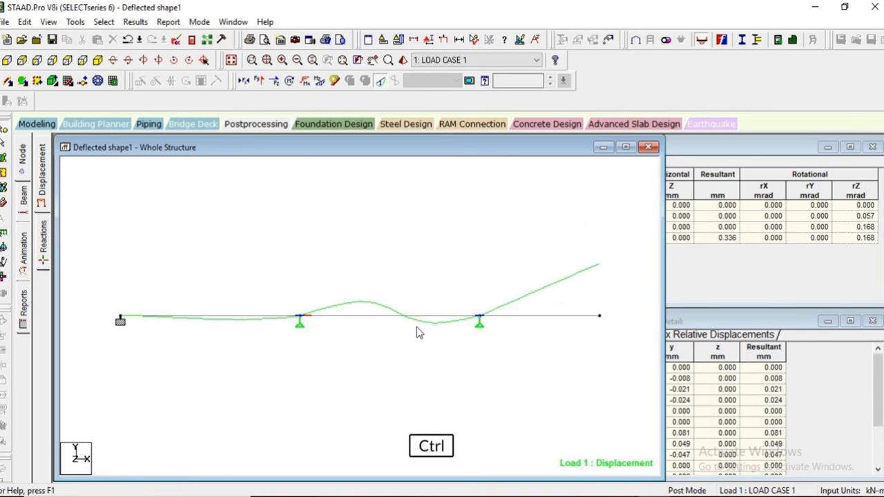